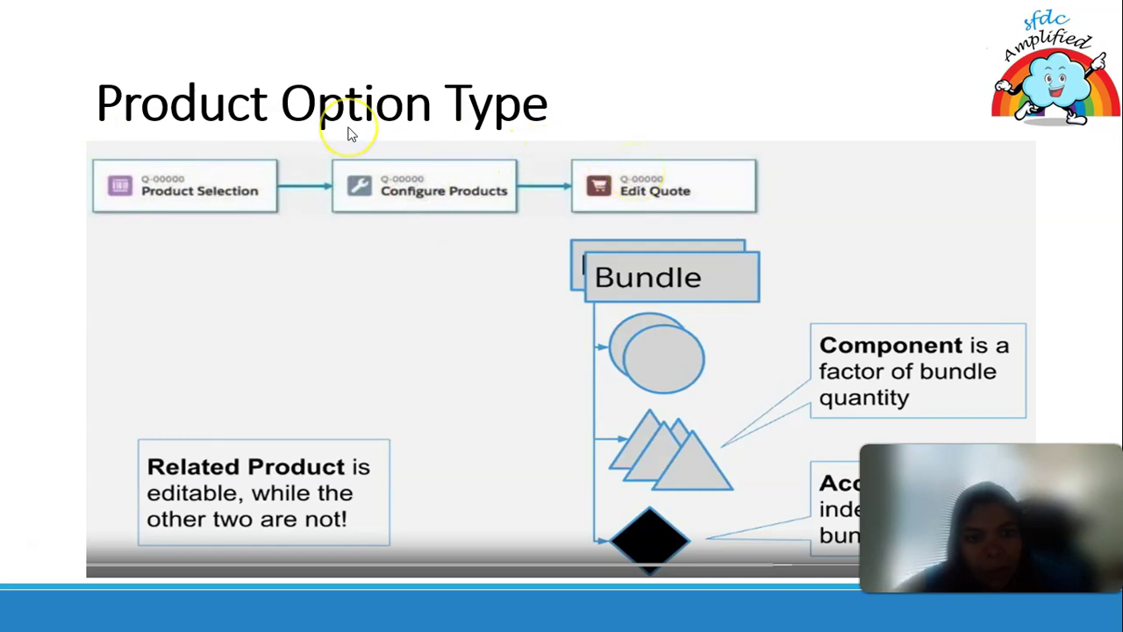
Switch to the Salesforce Projector product page in Chrome.
{"action": "key", "text": "alt+Tab"}
{"action": "key", "text": "alt+Tab"}
{"action": "key", "text": "Left"}
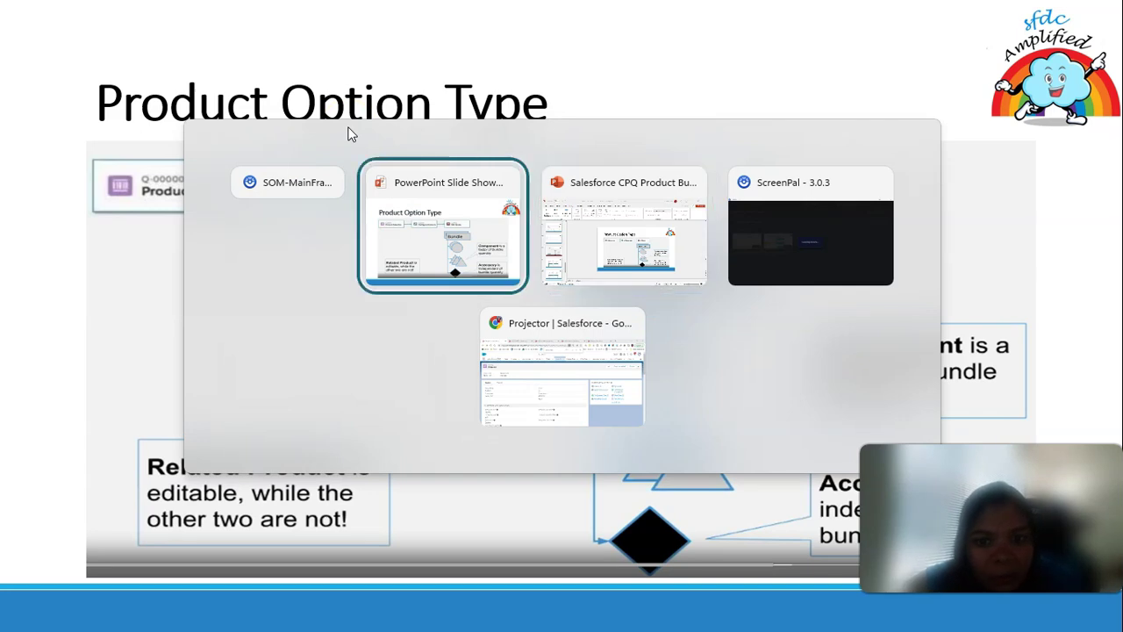
{"action": "key", "text": "Down"}
{"action": "scroll", "coordinate": [221, 383], "scroll_direction": "down", "scroll_amount": 1}
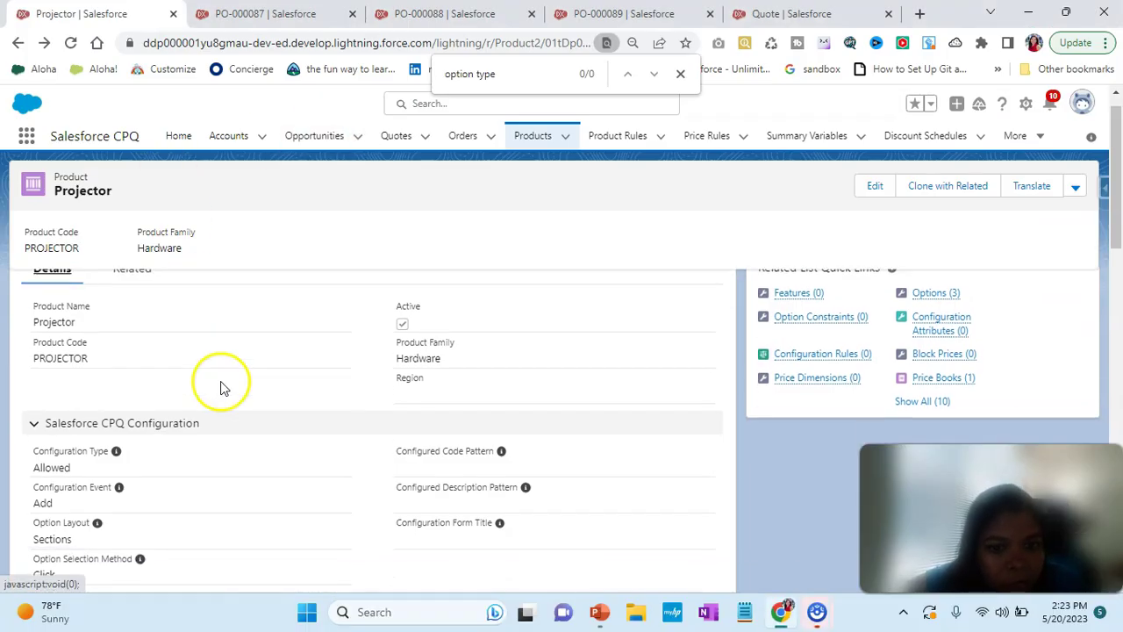
{"action": "scroll", "coordinate": [220, 384], "scroll_direction": "up", "scroll_amount": 1}
Review the Type picklist on option PO-000087, cancelling to keep it as Component.
{"action": "key", "text": "ctrl+Tab"}
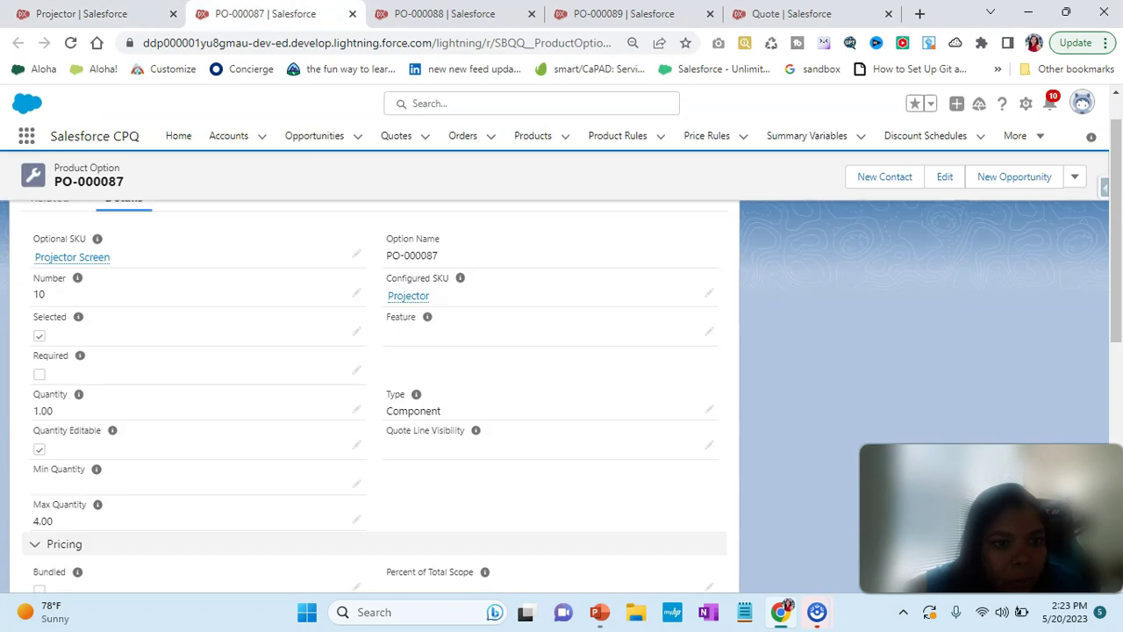
{"action": "scroll", "coordinate": [290, 349], "scroll_direction": "down", "scroll_amount": 1}
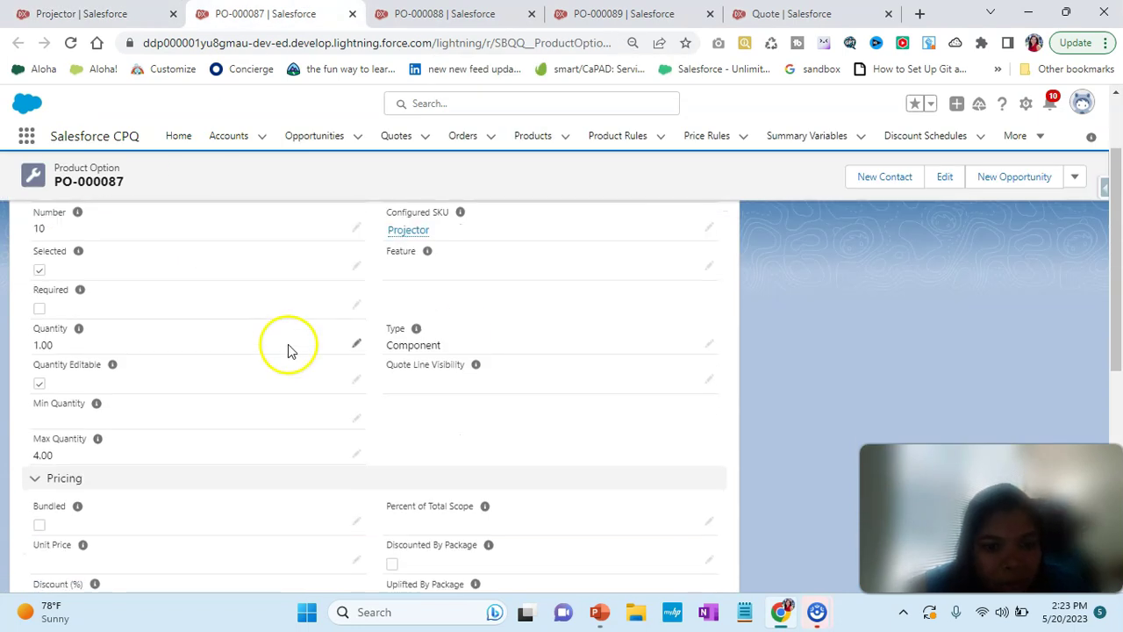
{"action": "left_click", "coordinate": [709, 344]}
{"action": "left_click", "coordinate": [419, 386]}
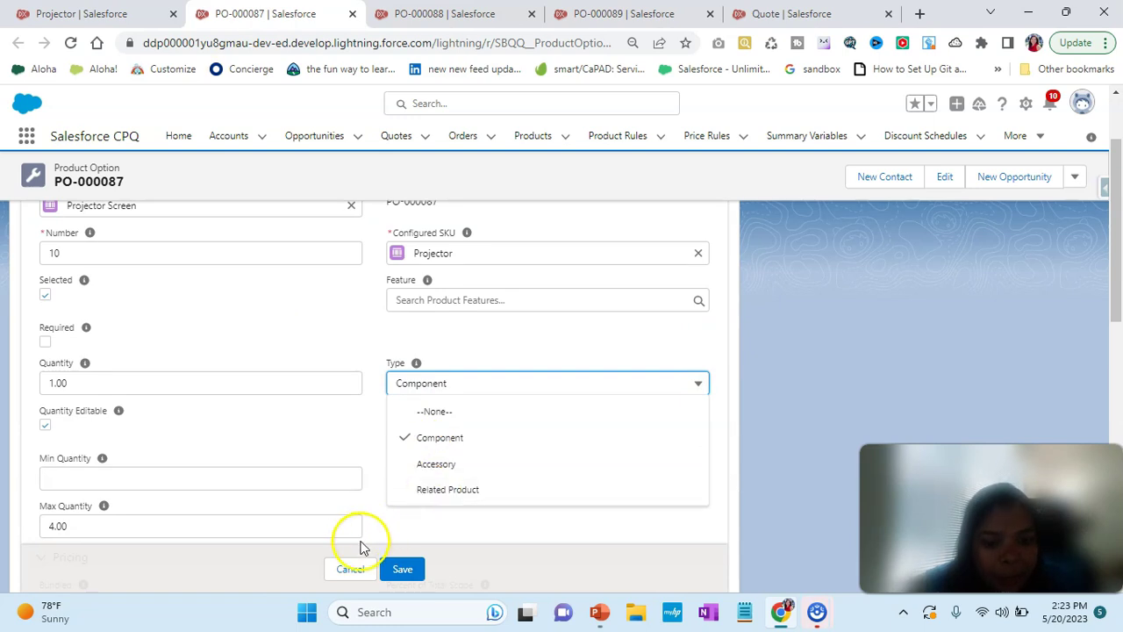
{"action": "left_click", "coordinate": [357, 568]}
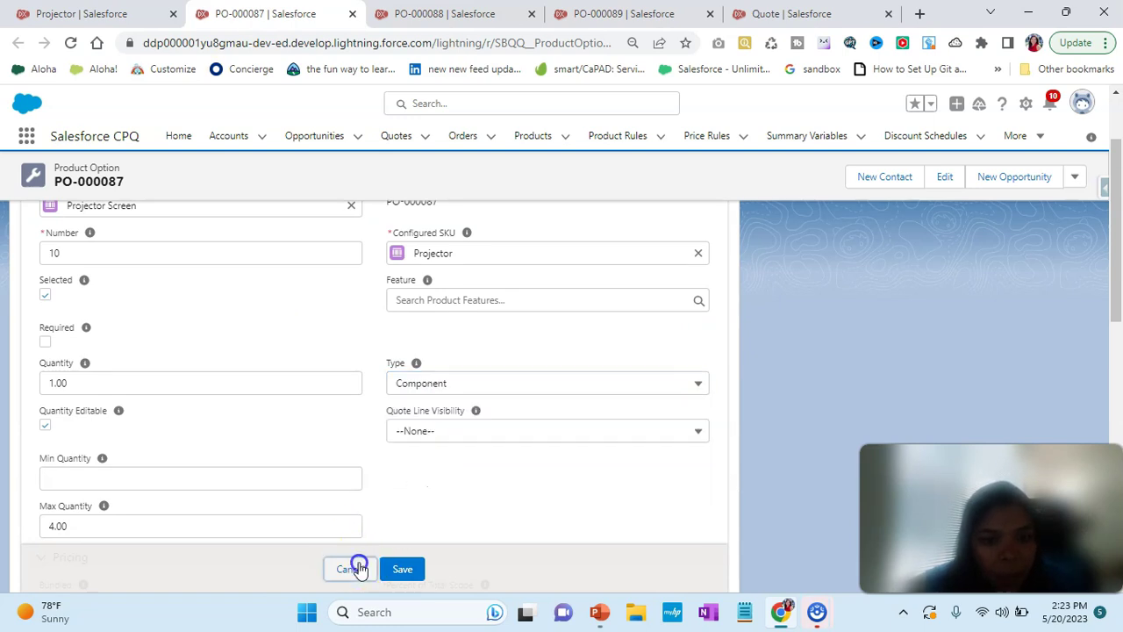
{"action": "key", "text": "alt+Tab"}
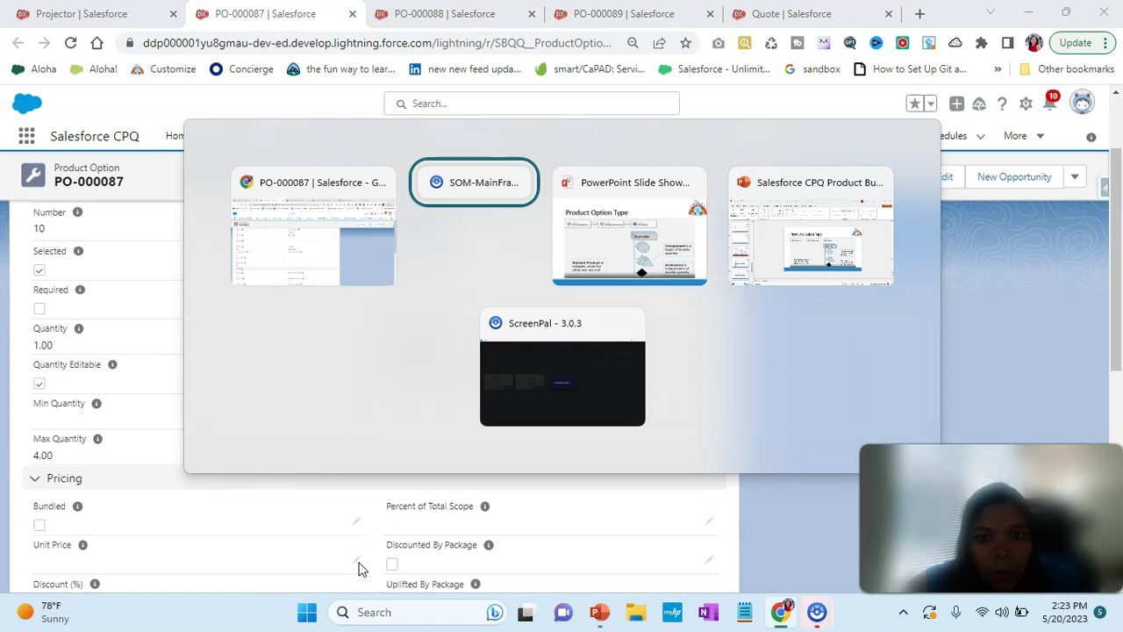
Return to the PowerPoint slide show on the Product Option Type diagram.
{"action": "key", "text": "alt+Tab"}
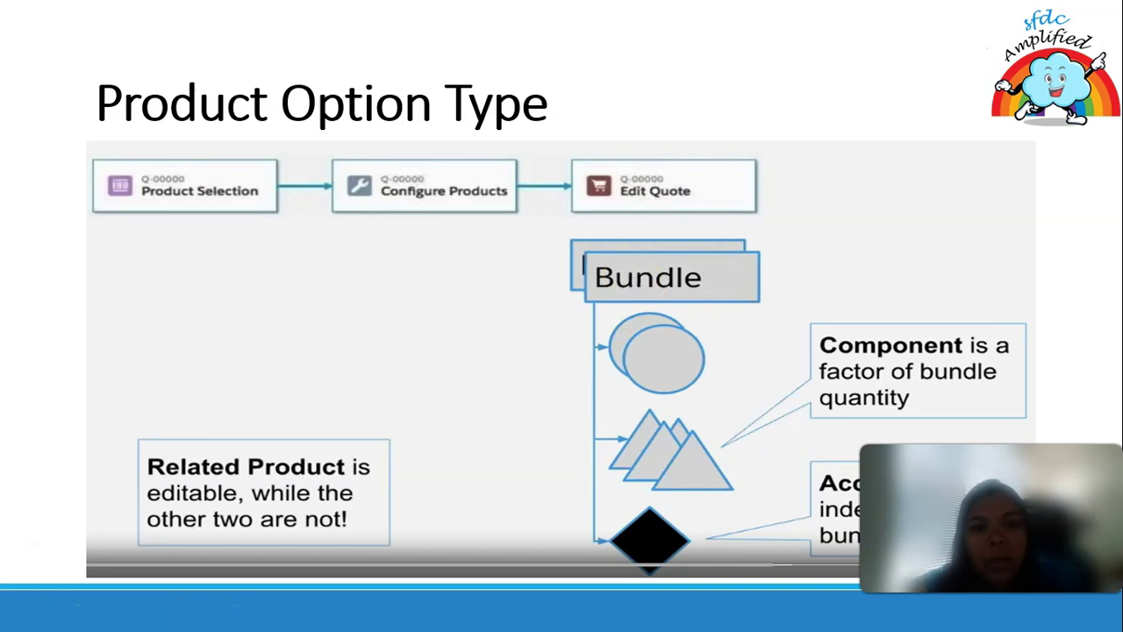
Show the Product Option Type - Component slide, then return to the PO-000087 record.
{"action": "key", "text": "Right"}
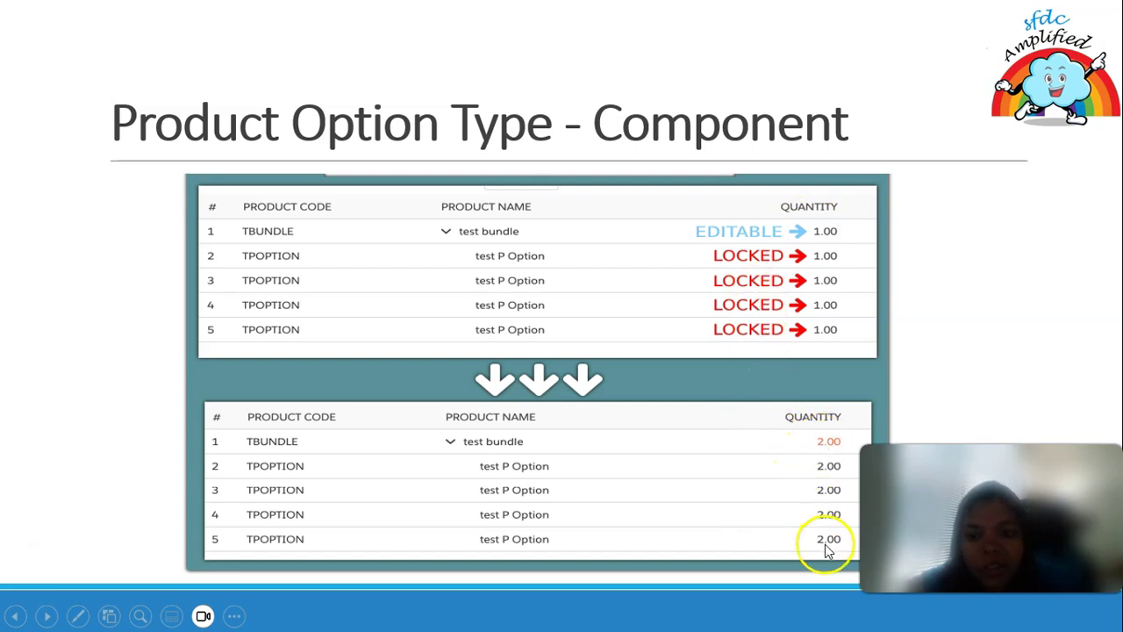
{"action": "key", "text": "alt+Tab"}
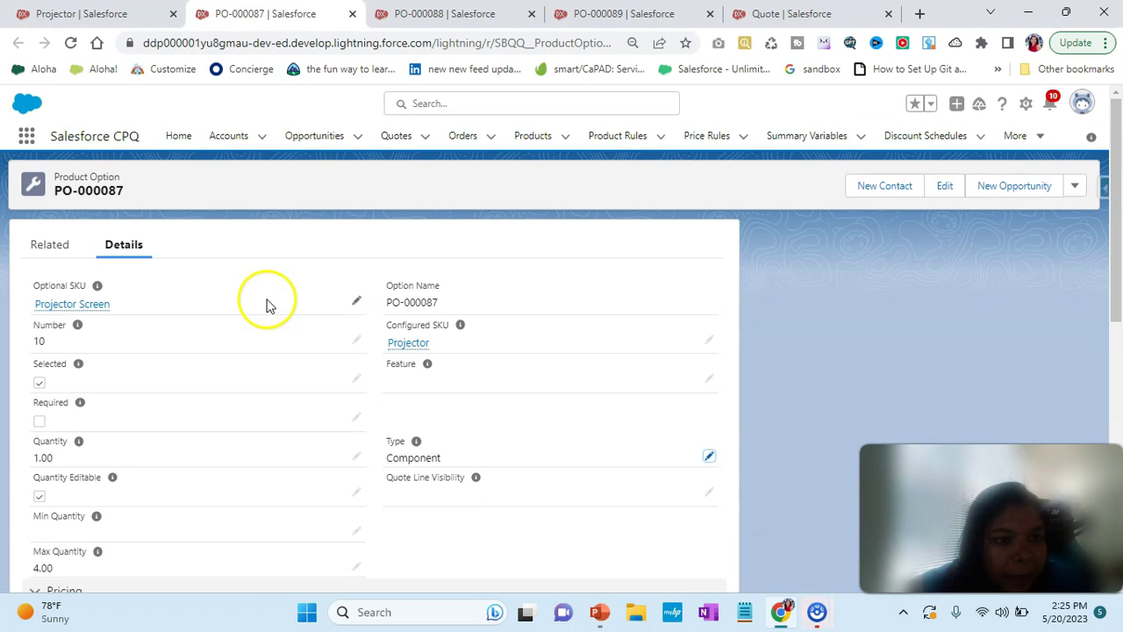
Compare option types: Screen PO-000087 Component, Ceiling Mount PO-000088 Accessory, Bulb PO-000089 Related Product.
{"action": "left_click", "coordinate": [53, 14]}
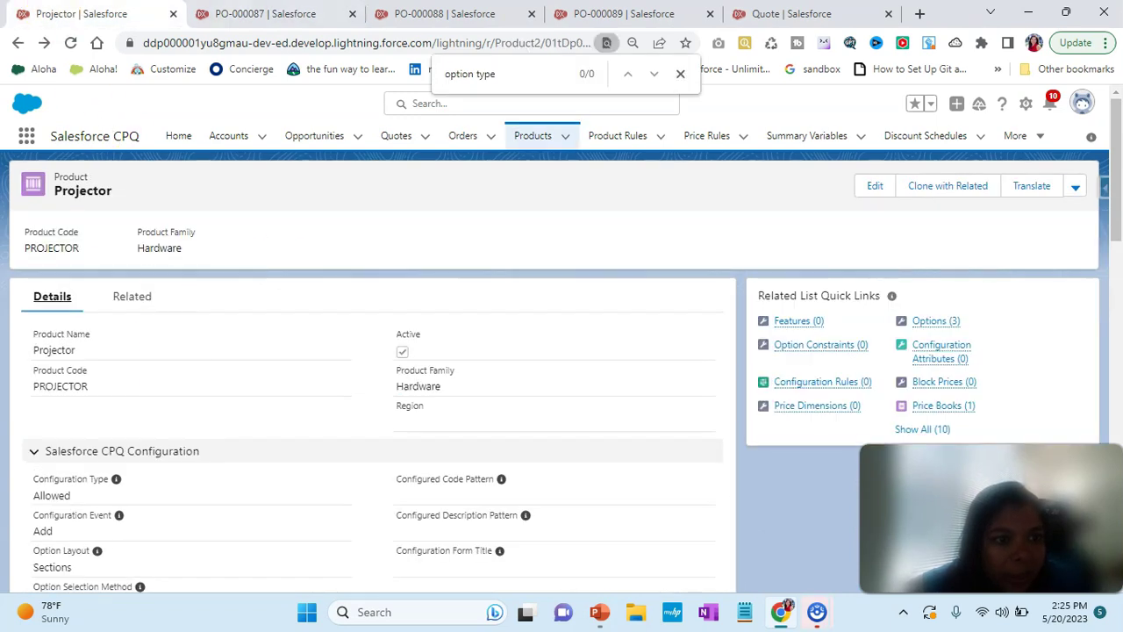
{"action": "key", "text": "ctrl+Tab"}
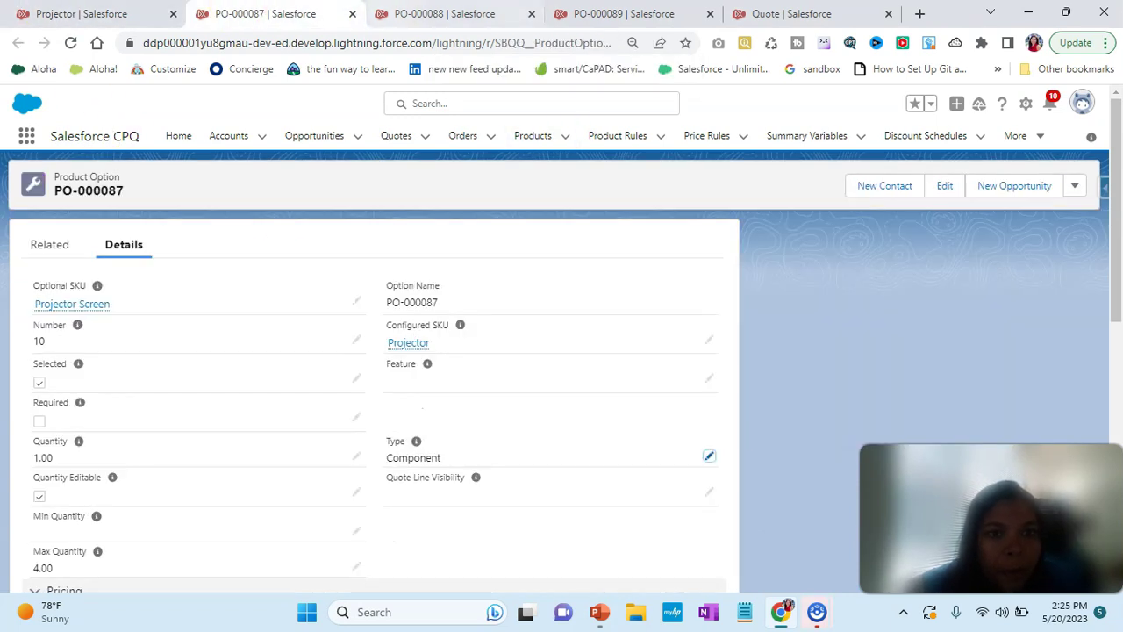
{"action": "key", "text": "ctrl+Tab"}
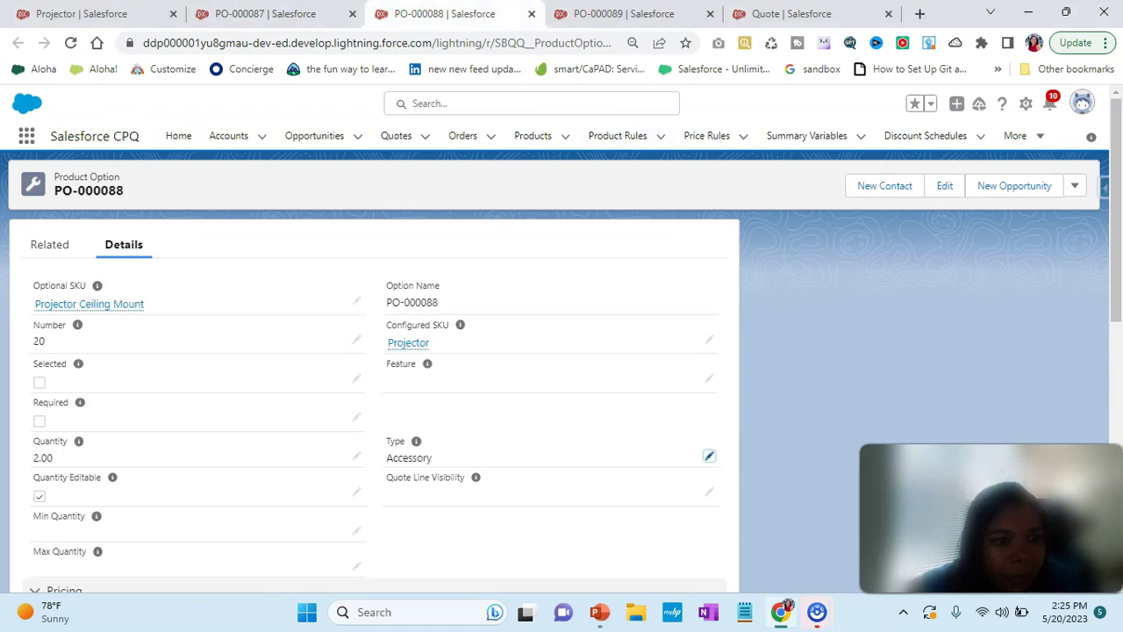
{"action": "key", "text": "ctrl+Tab"}
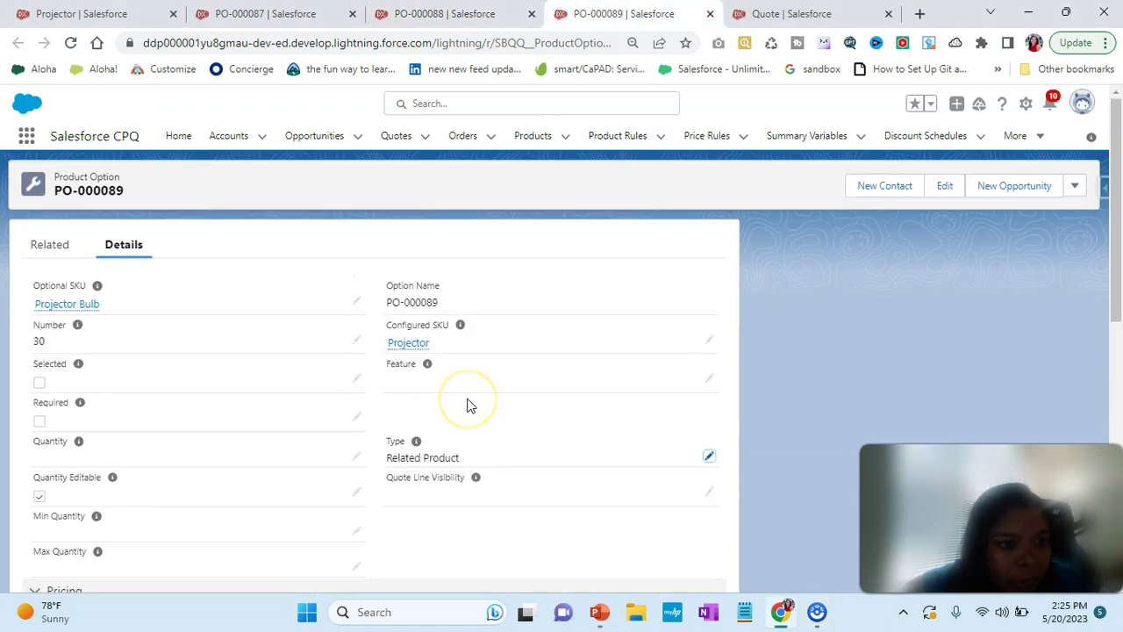
{"action": "left_click", "coordinate": [311, 10]}
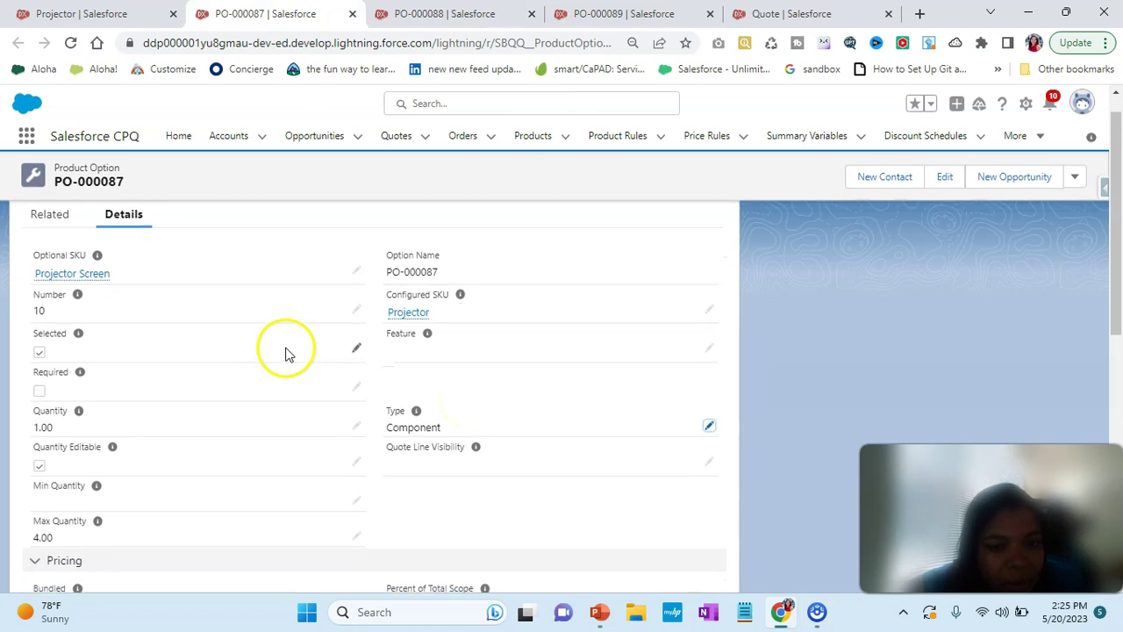
{"action": "key", "text": "ctrl+Tab"}
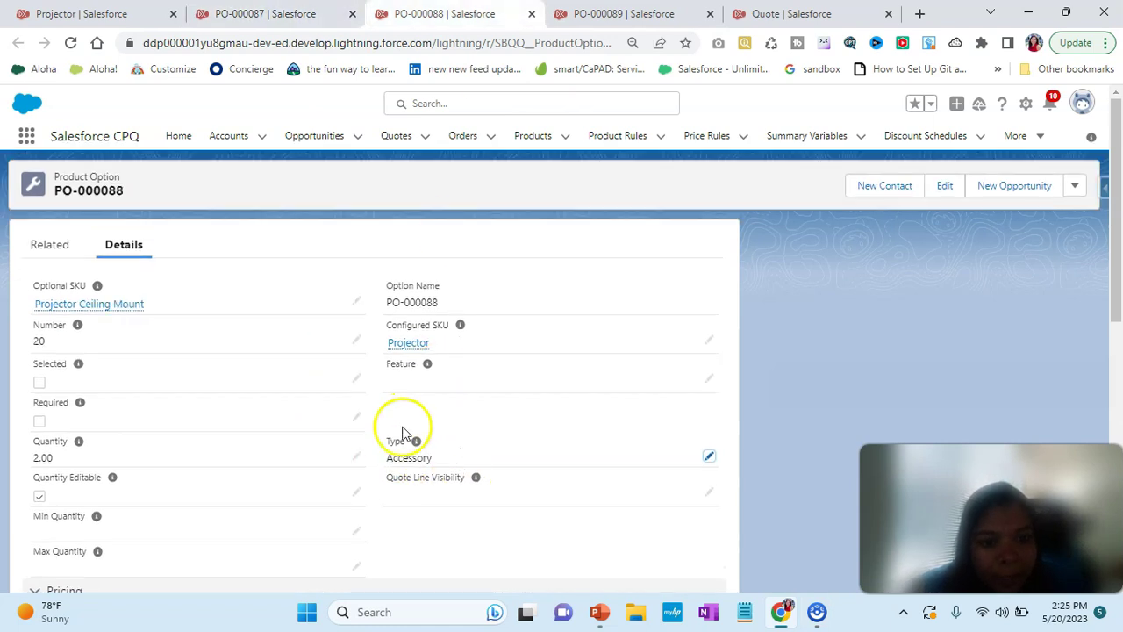
{"action": "left_click", "coordinate": [623, 13]}
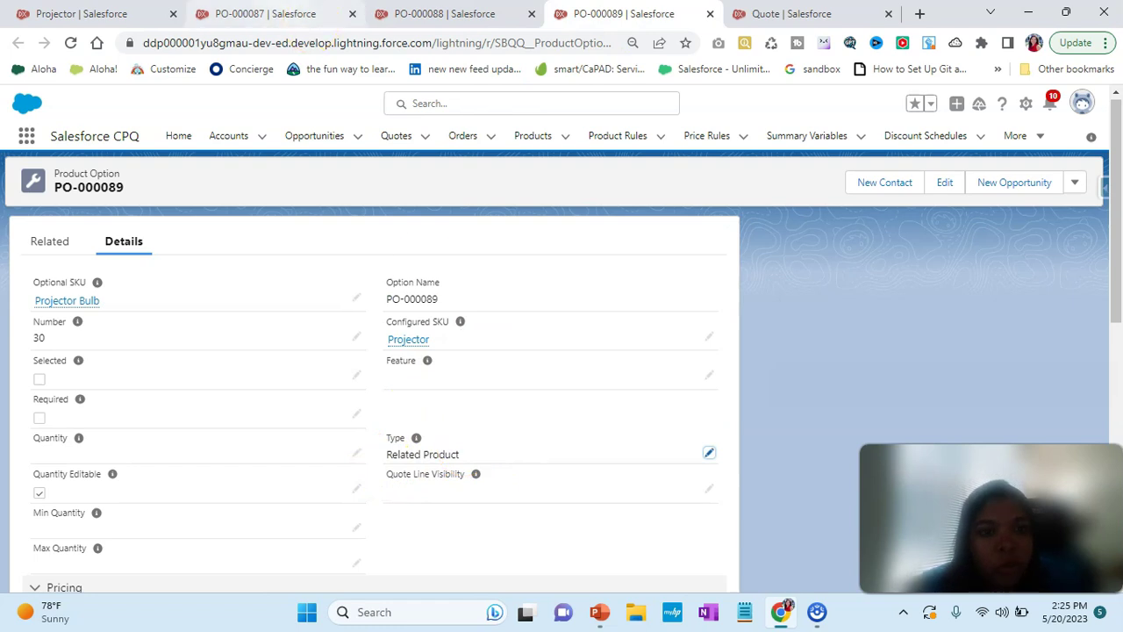
{"action": "left_click", "coordinate": [264, 13]}
Add the Projector to Q-00003 with Ceiling Mount and Bulb options ticked, and save.
{"action": "left_click", "coordinate": [790, 14]}
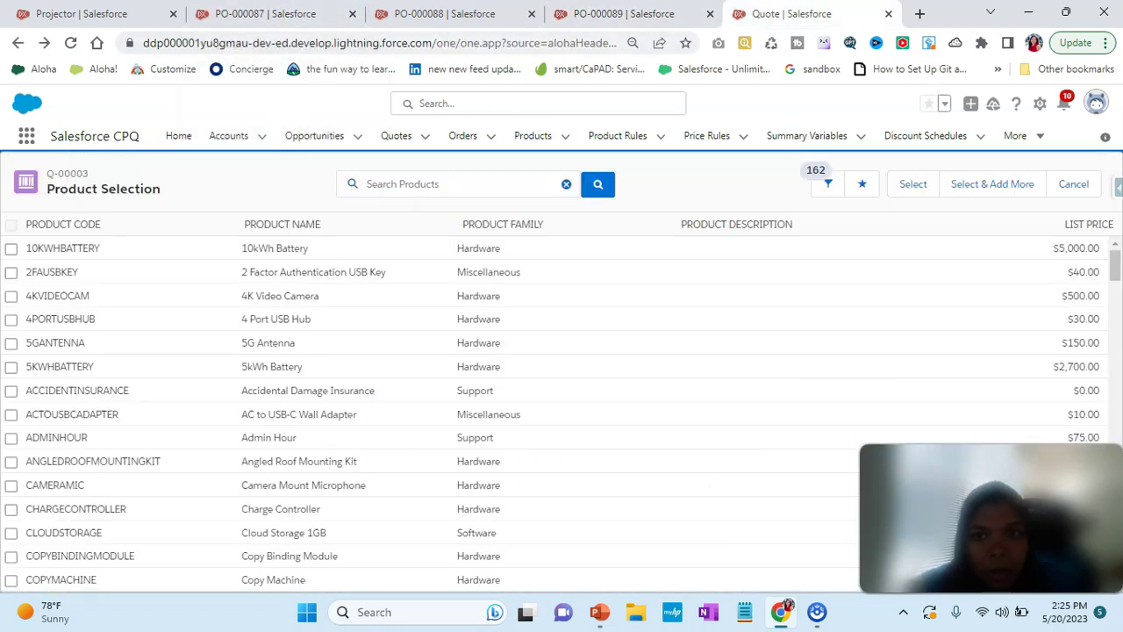
{"action": "left_click", "coordinate": [391, 186]}
{"action": "type", "text": "projector"}
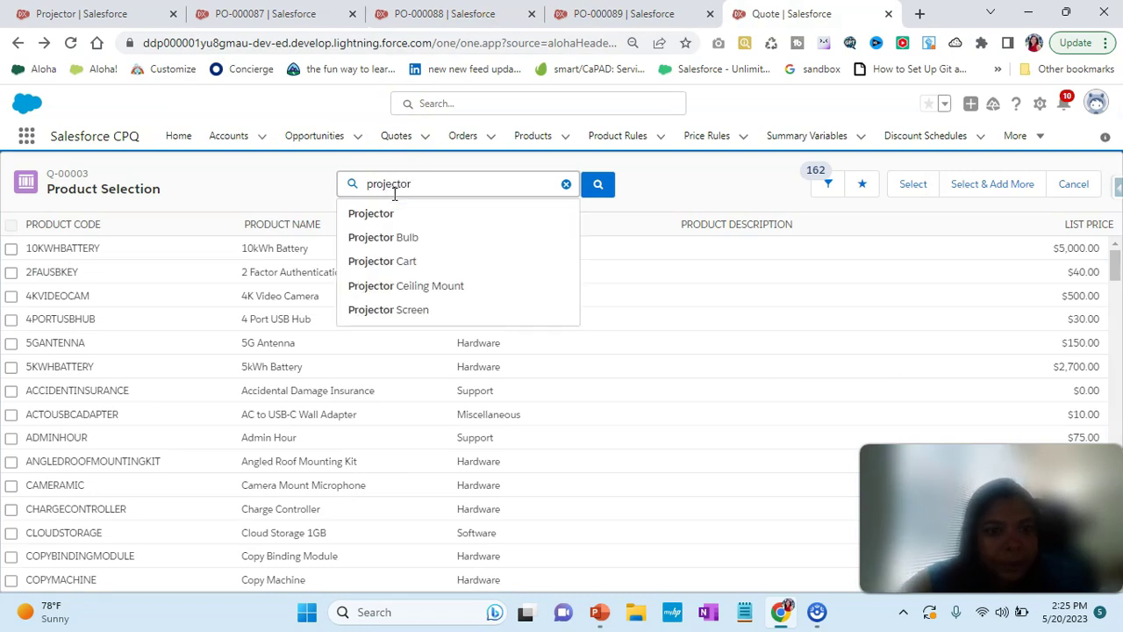
{"action": "left_click", "coordinate": [369, 212]}
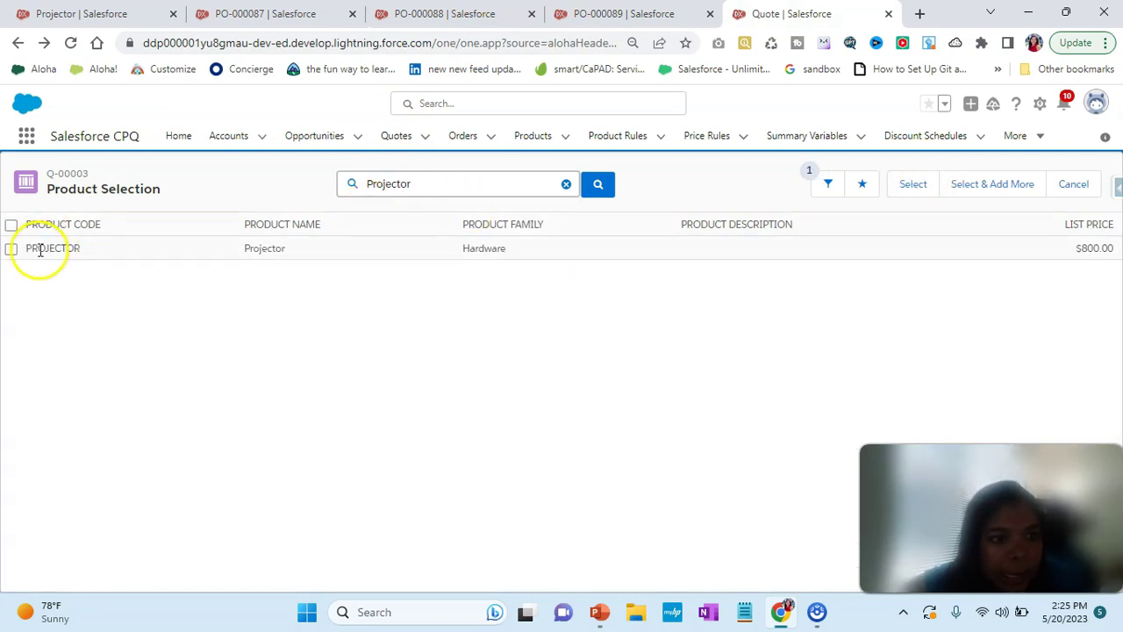
{"action": "left_click", "coordinate": [11, 249]}
{"action": "left_click", "coordinate": [911, 183]}
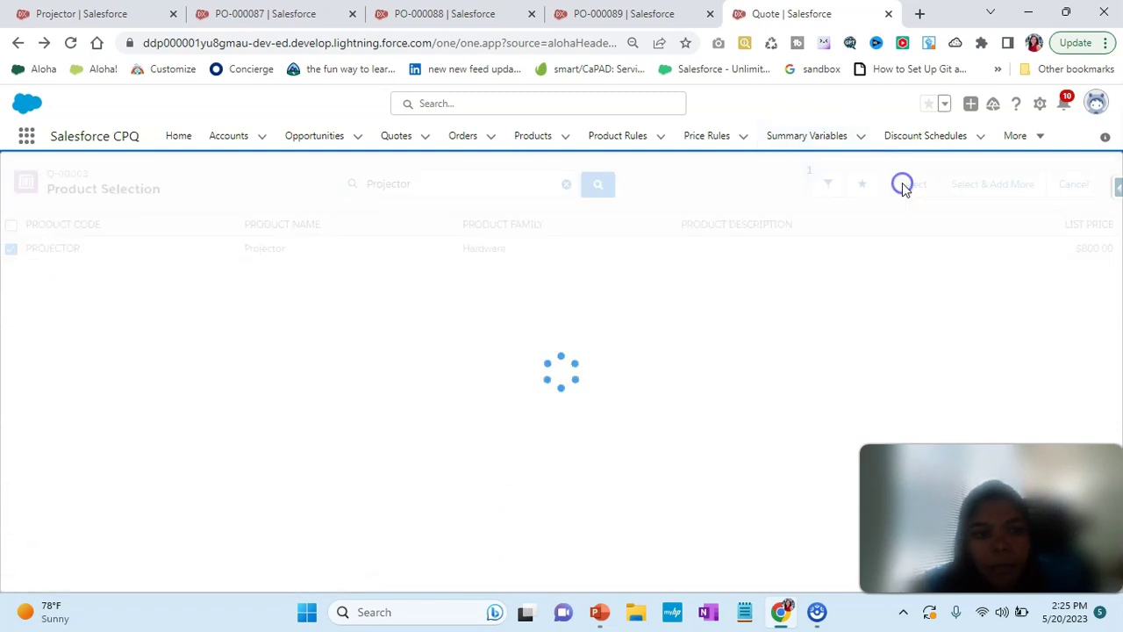
{"action": "left_click", "coordinate": [22, 359]}
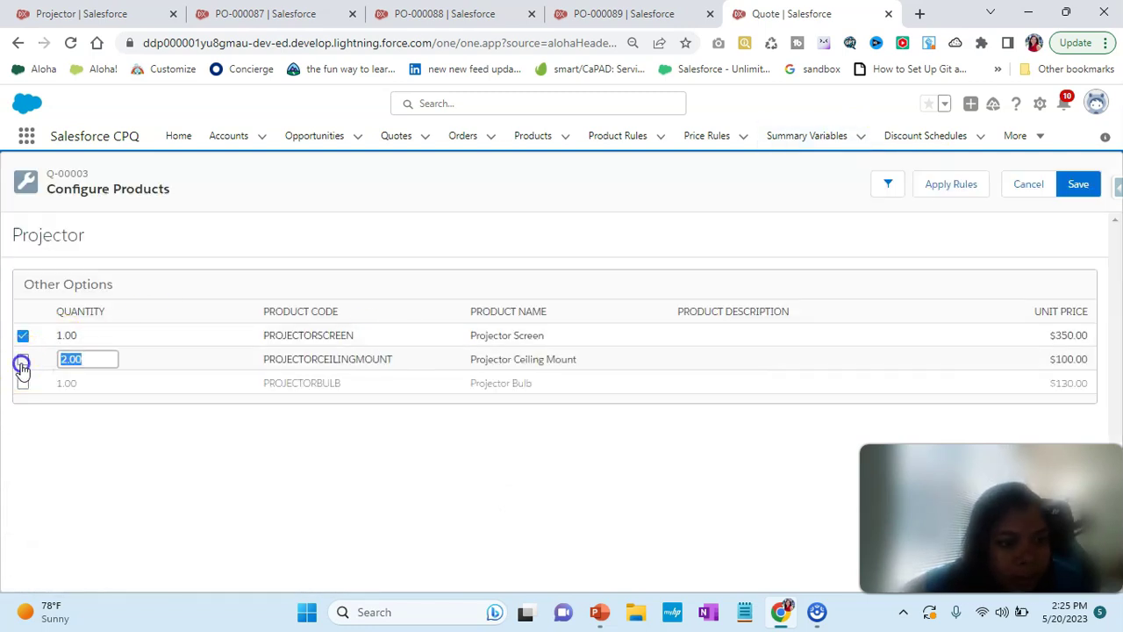
{"action": "left_click", "coordinate": [23, 383]}
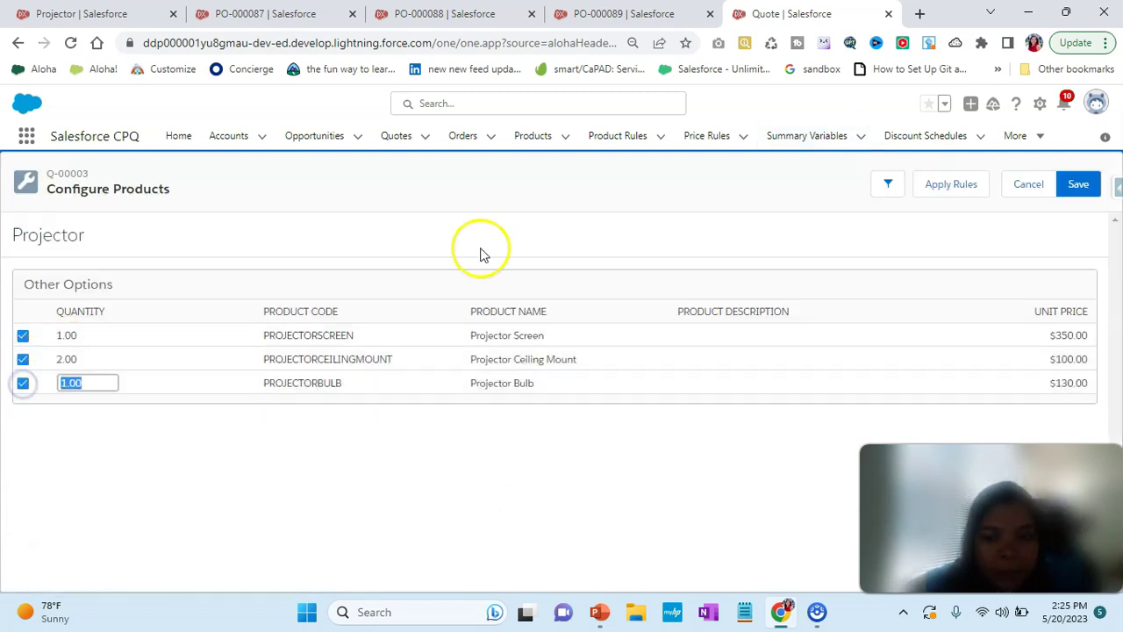
{"action": "left_click", "coordinate": [1076, 186]}
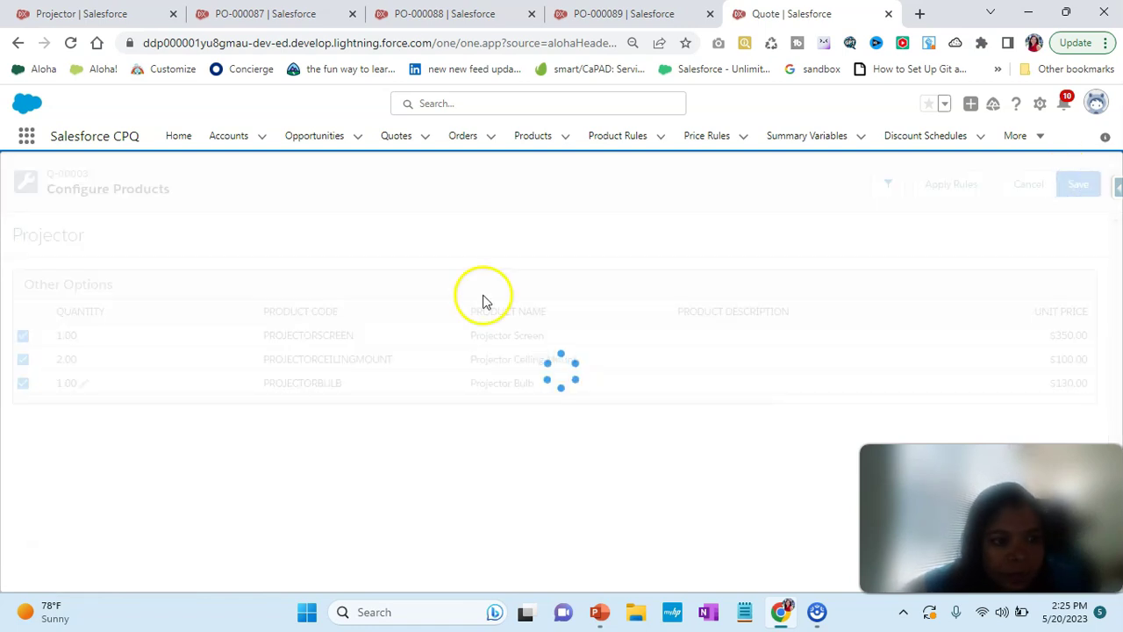
Delete the older Projector bundle, set the remaining Projector quantity to 5, and recalculate.
{"action": "scroll", "coordinate": [404, 419], "scroll_direction": "down", "scroll_amount": 1}
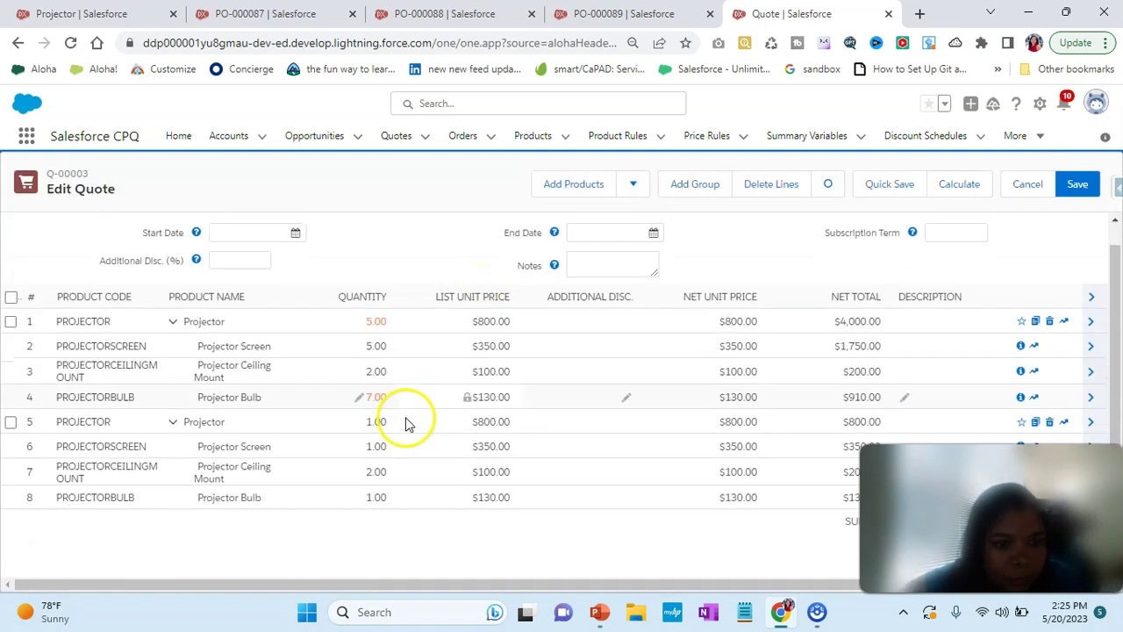
{"action": "left_click", "coordinate": [1049, 321]}
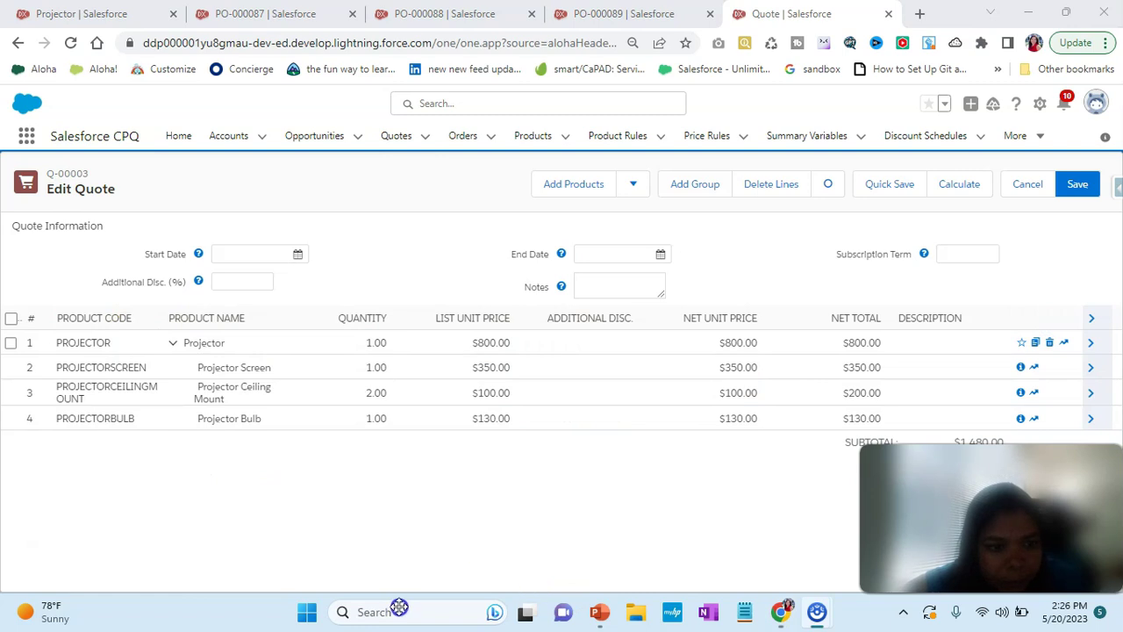
{"action": "mouse_move", "coordinate": [370, 343]}
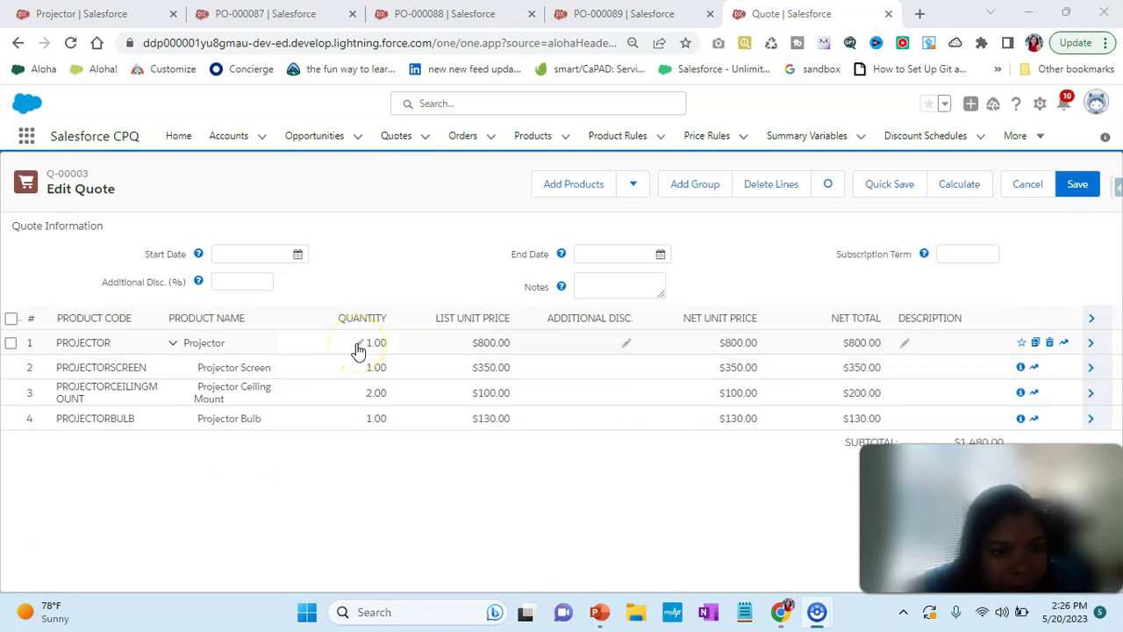
{"action": "left_click", "coordinate": [371, 343]}
{"action": "left_click", "coordinate": [377, 345]}
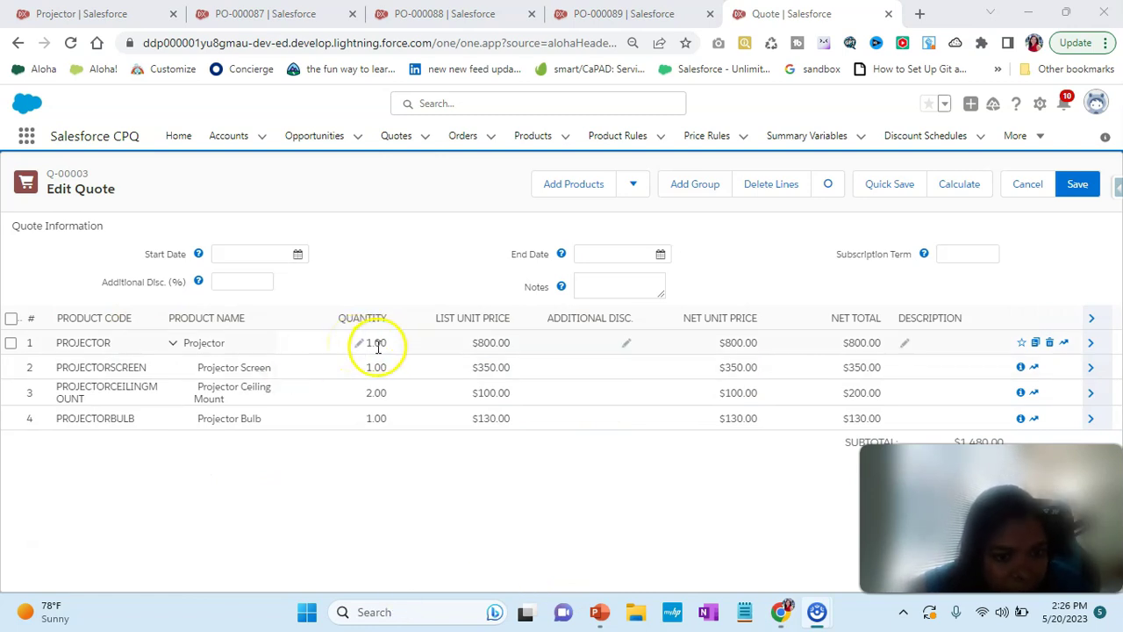
{"action": "left_click", "coordinate": [361, 345]}
{"action": "type", "text": "5"}
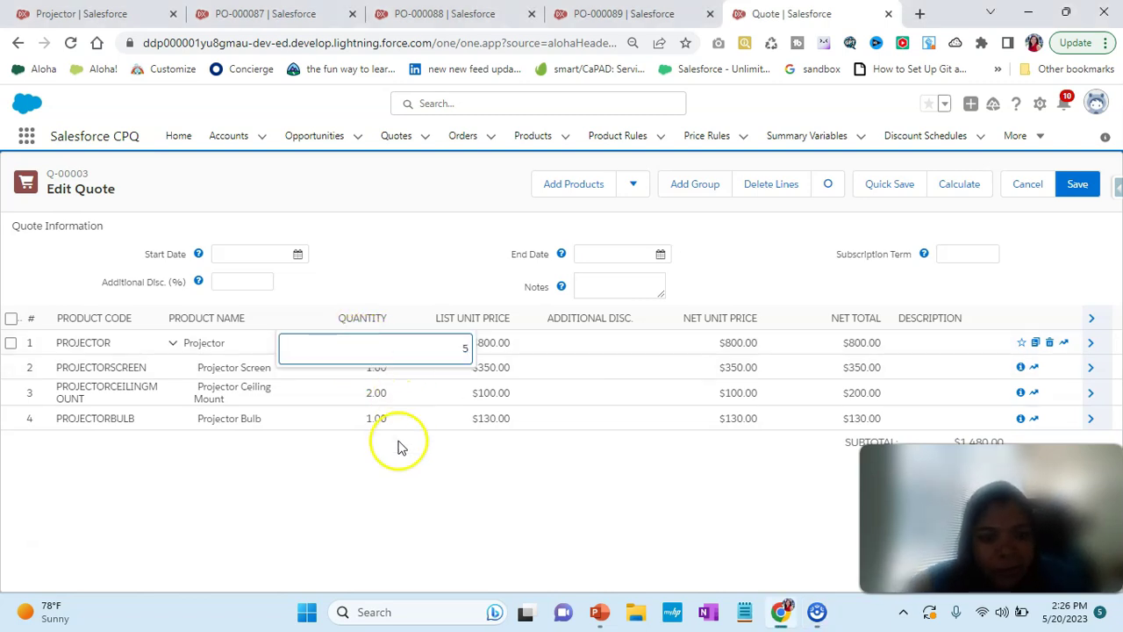
{"action": "left_click", "coordinate": [389, 466]}
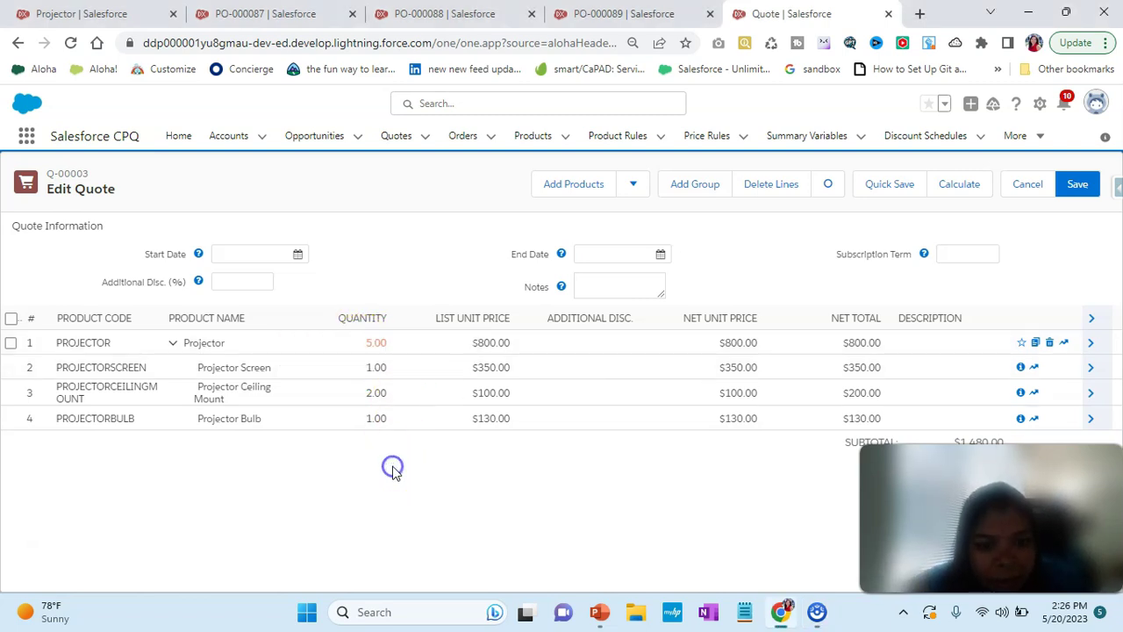
{"action": "left_click", "coordinate": [938, 183]}
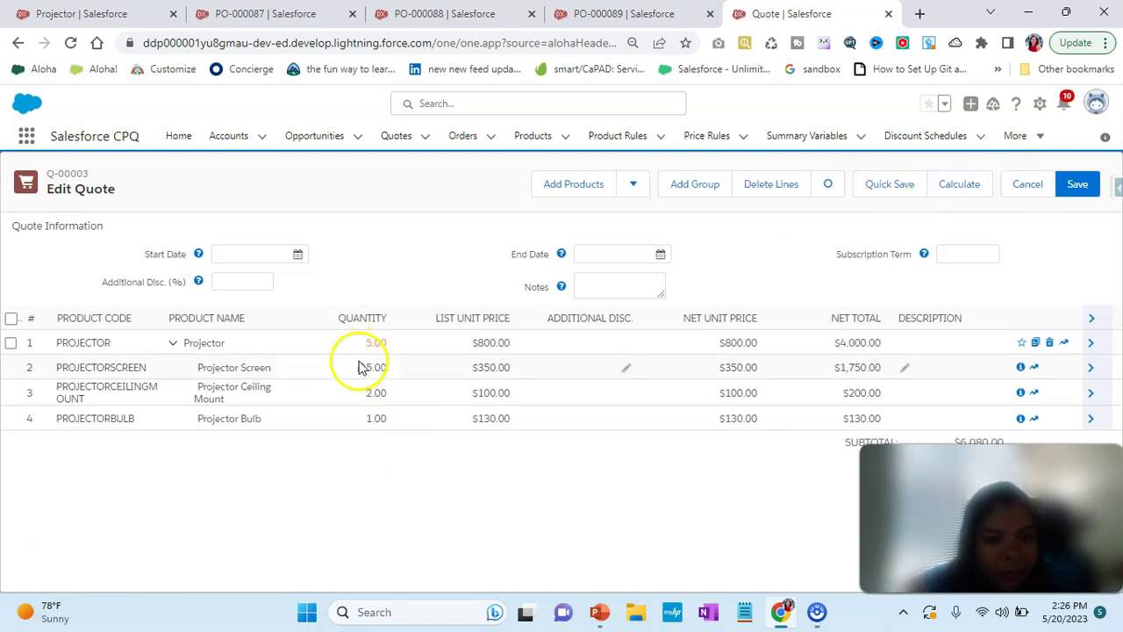
{"action": "left_click", "coordinate": [264, 13]}
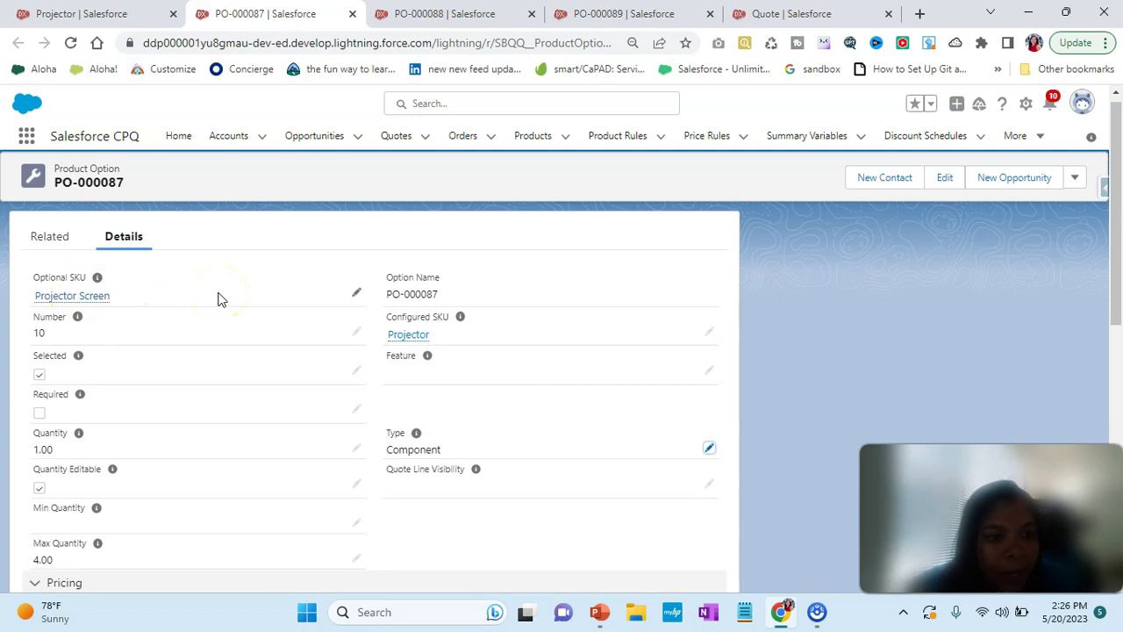
Bring the slide show back up on the Product Option Type - Component slide.
{"action": "key", "text": "alt+Tab"}
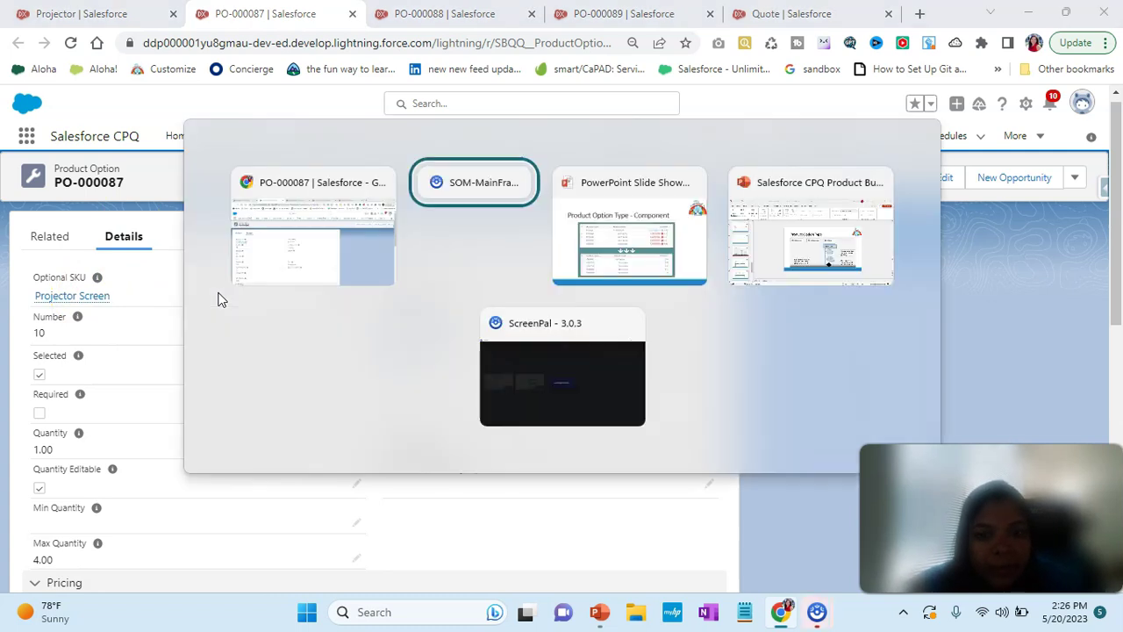
{"action": "key", "text": "alt+Tab"}
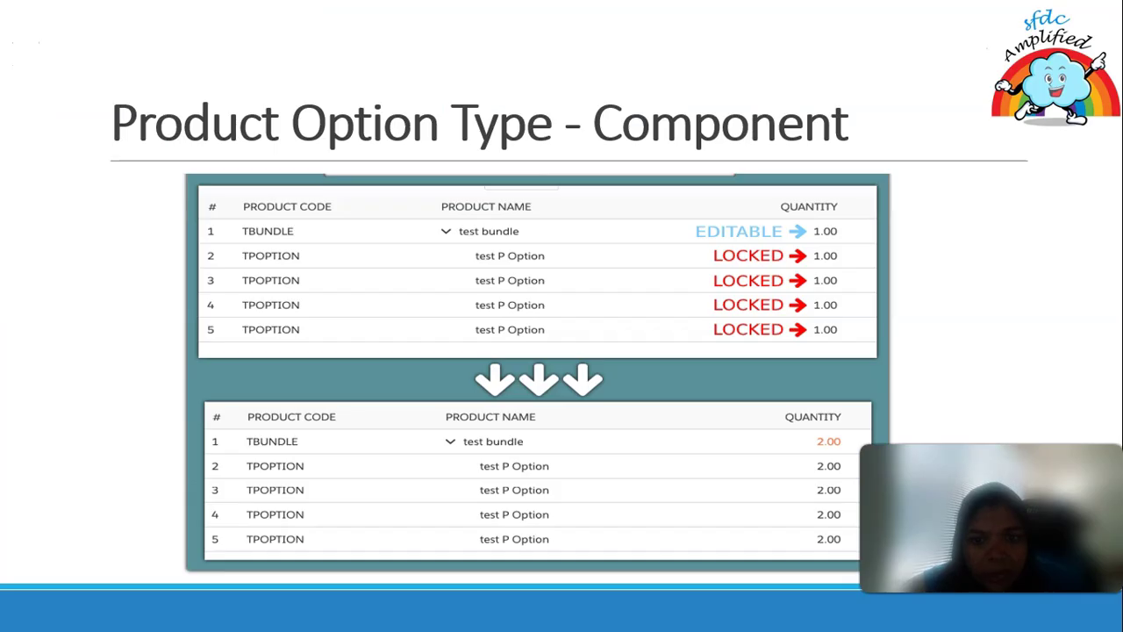
Go back to the overview slide, then return to Bulb option PO-000089 in Salesforce.
{"action": "key", "text": "Left"}
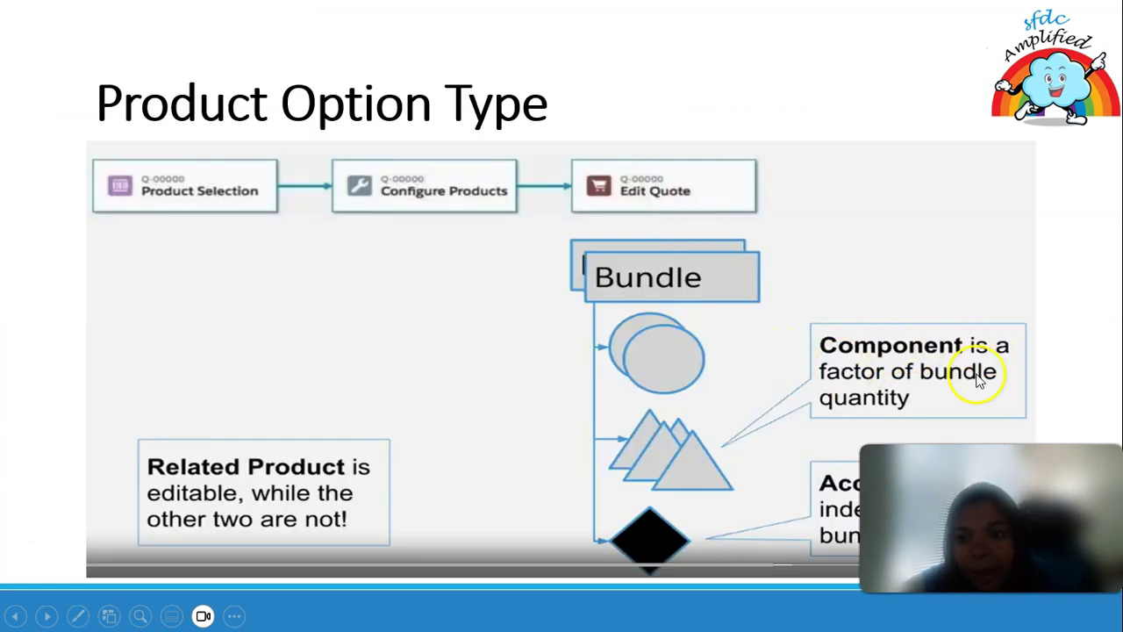
{"action": "key", "text": "alt+Tab"}
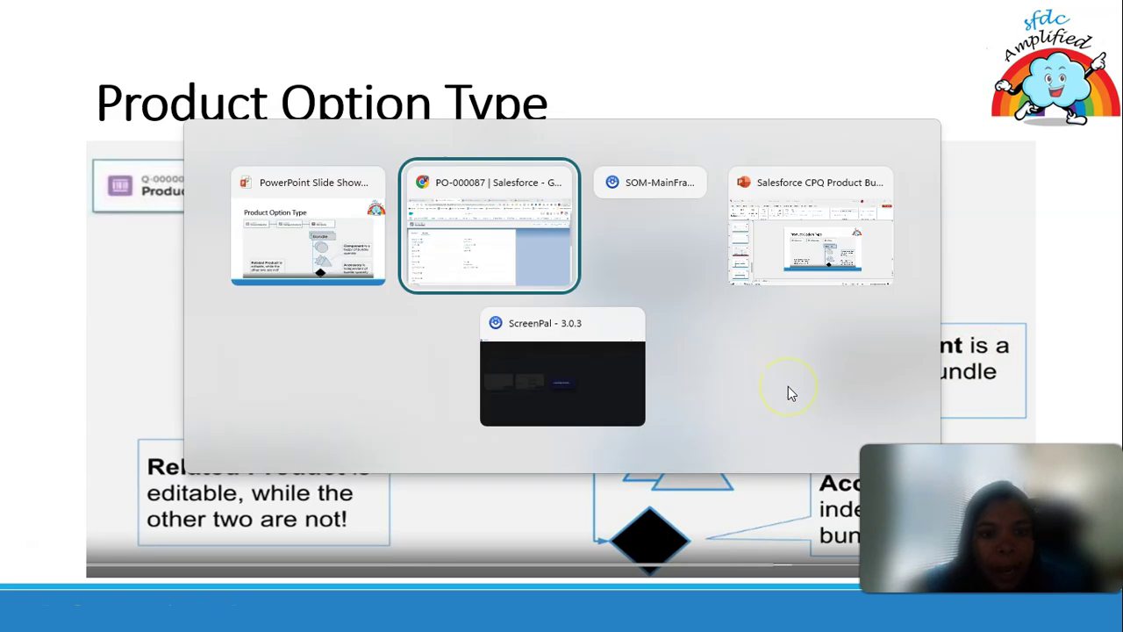
Show Q-00003's Edit Quote page: Projector and Screen at 5, Ceiling Mount 2, Bulb 1.
{"action": "left_click", "coordinate": [623, 13]}
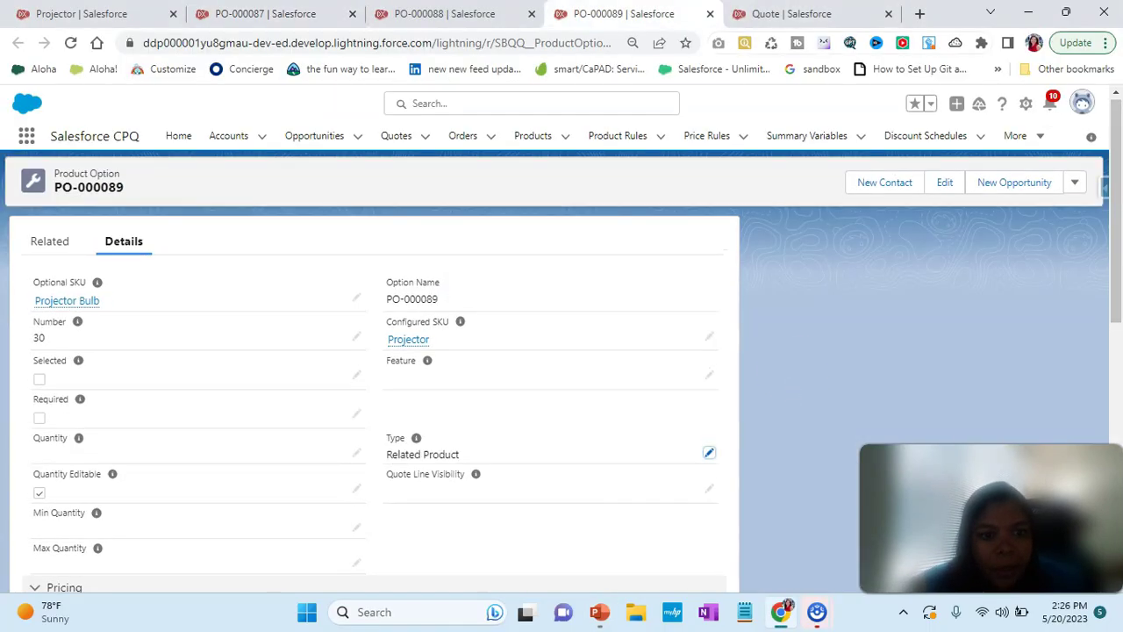
{"action": "left_click", "coordinate": [773, 13]}
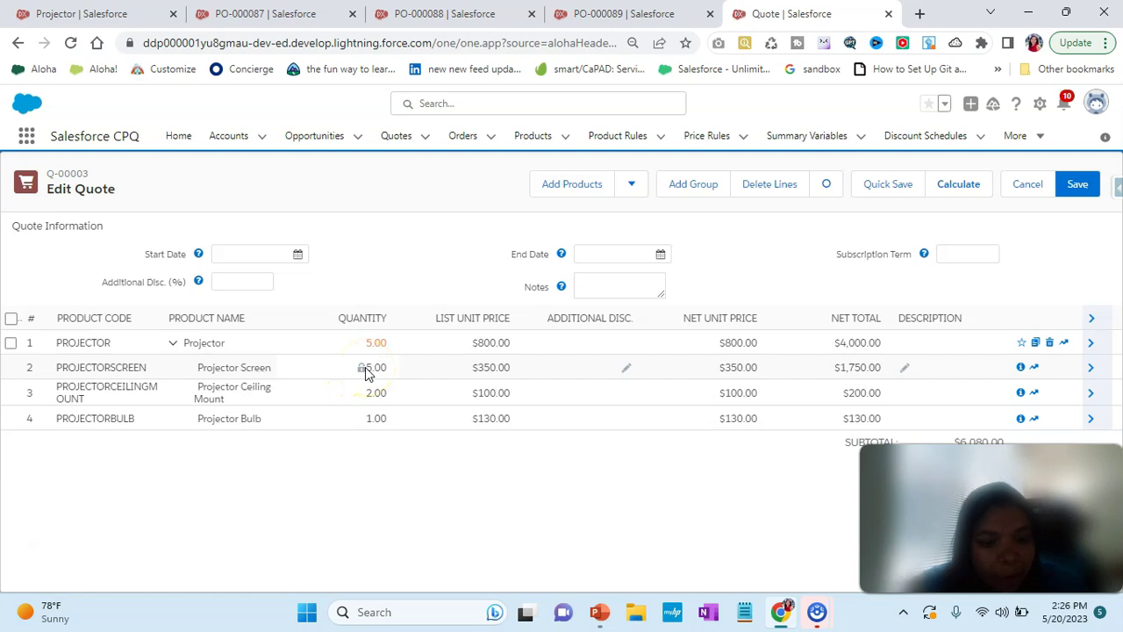
{"action": "key", "text": "super+Tab"}
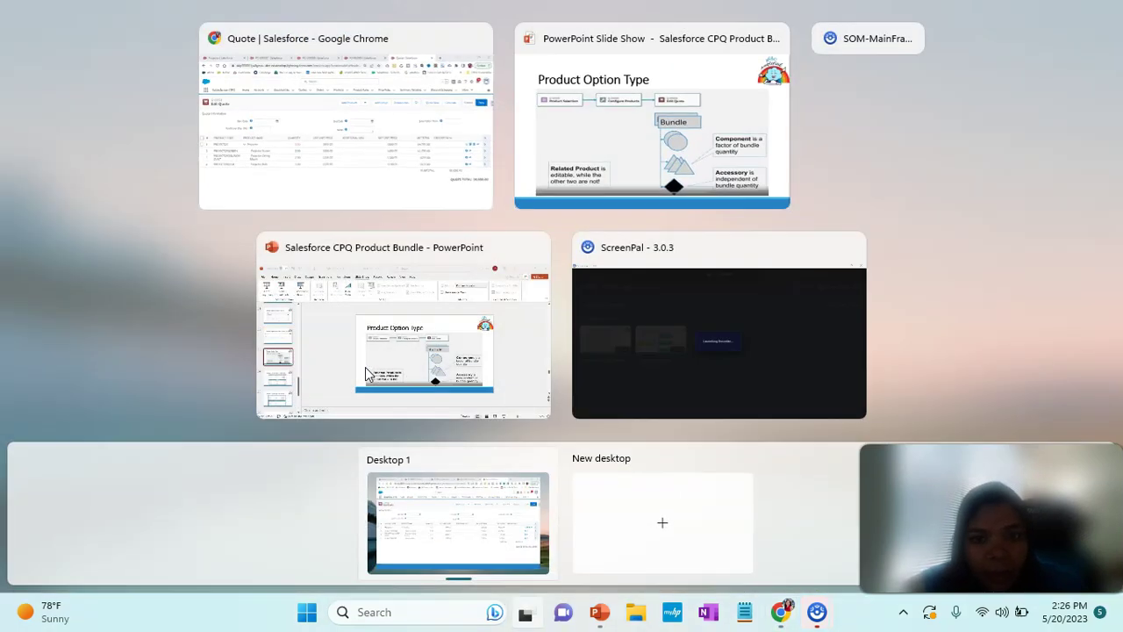
{"action": "left_click", "coordinate": [561, 158]}
{"action": "left_click", "coordinate": [604, 115]}
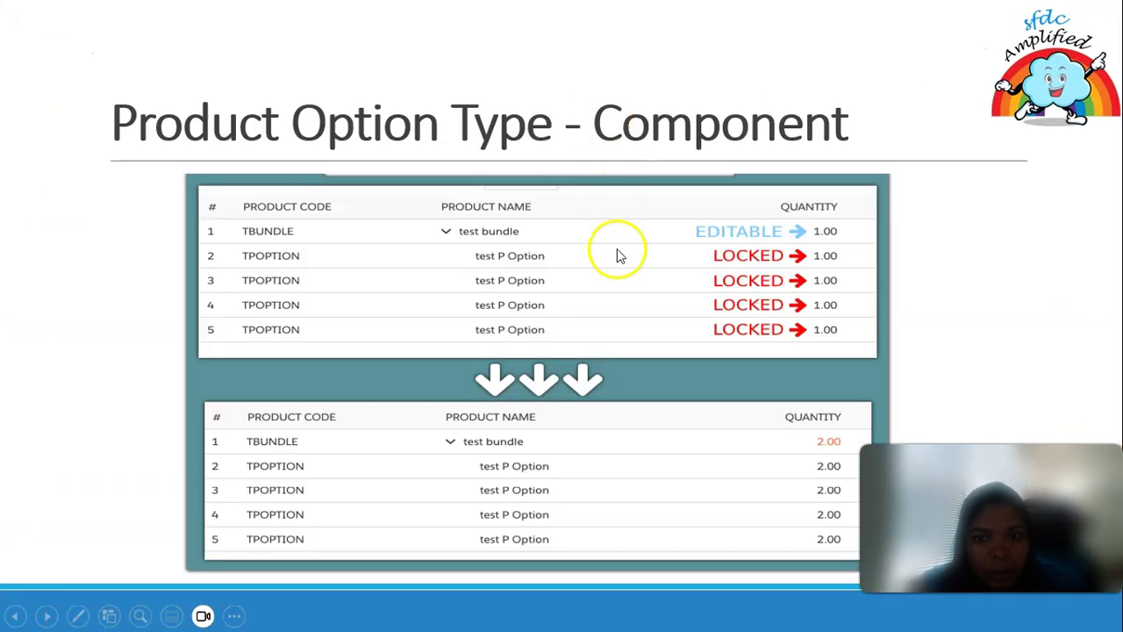
{"action": "left_click", "coordinate": [728, 271]}
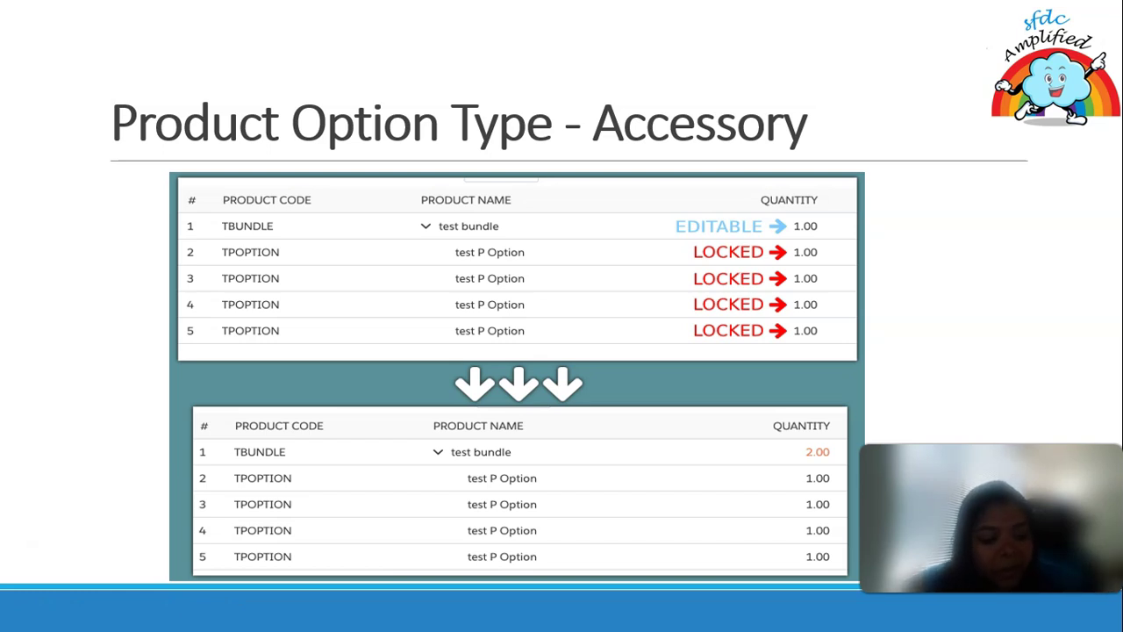
{"action": "key", "text": "super+Tab"}
{"action": "left_click", "coordinate": [931, 245]}
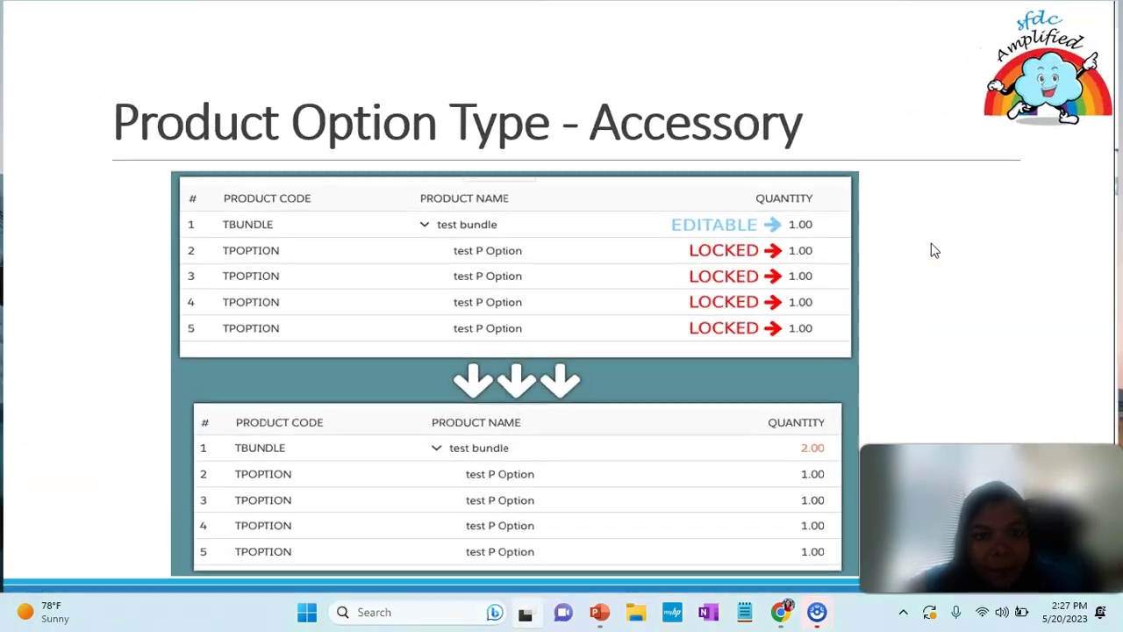
{"action": "key", "text": "alt+Tab"}
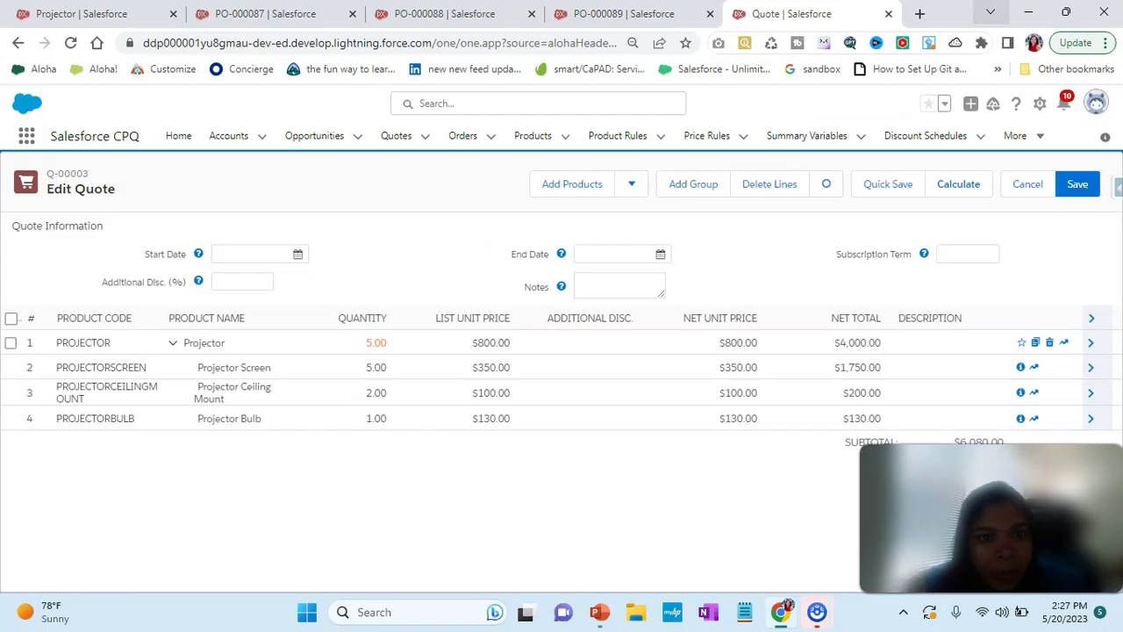
{"action": "left_click", "coordinate": [448, 14]}
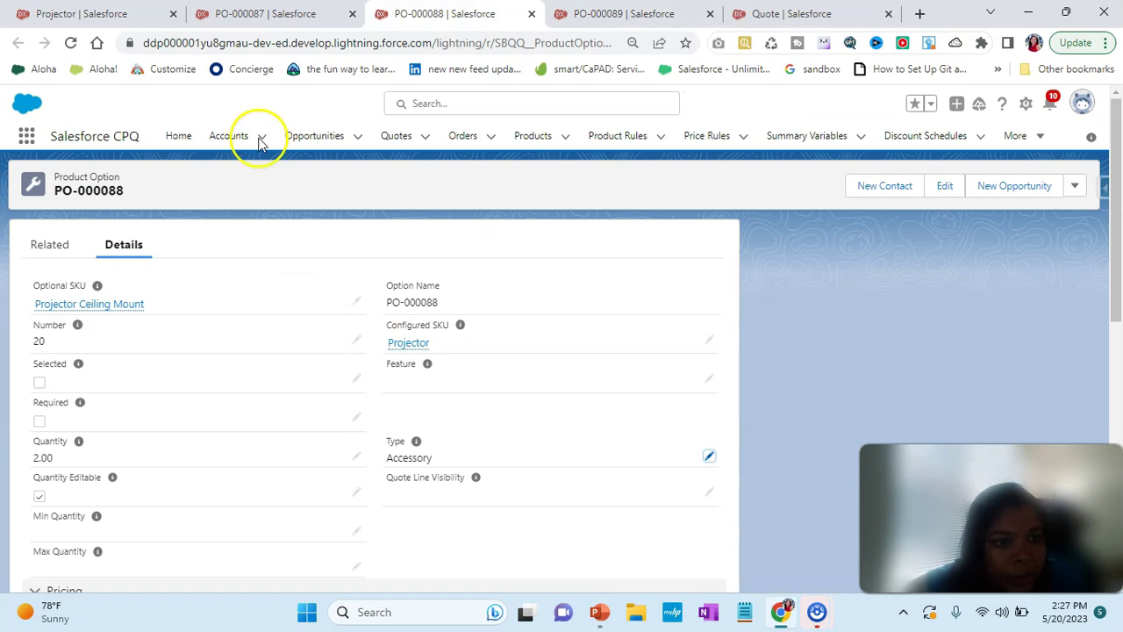
{"action": "scroll", "coordinate": [88, 308], "scroll_direction": "down", "scroll_amount": 1}
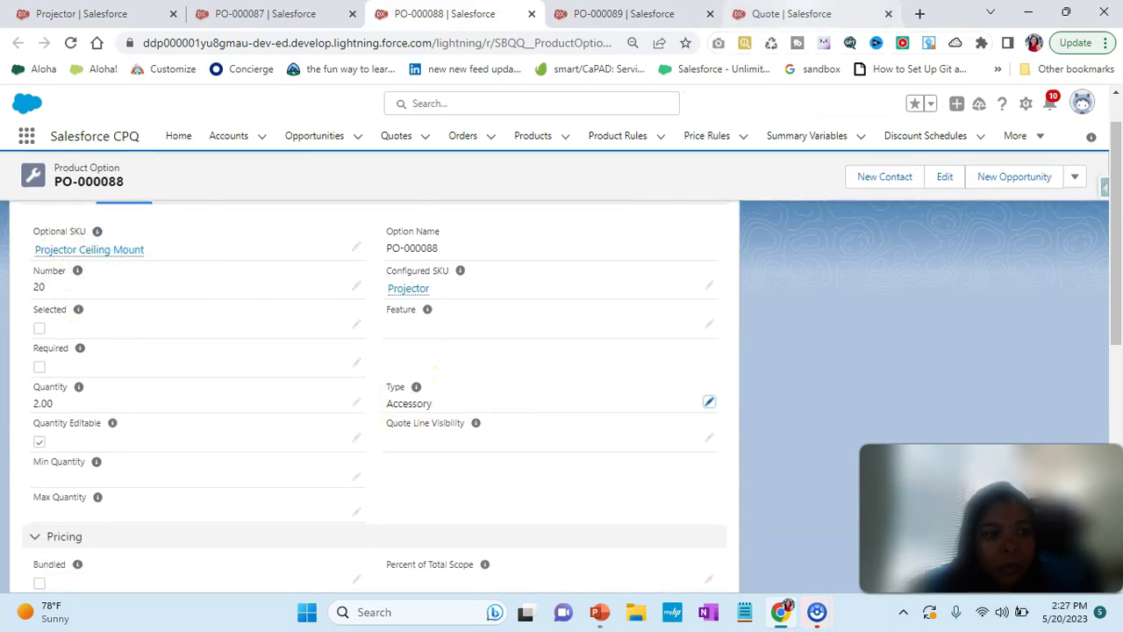
{"action": "key", "text": "ctrl+5"}
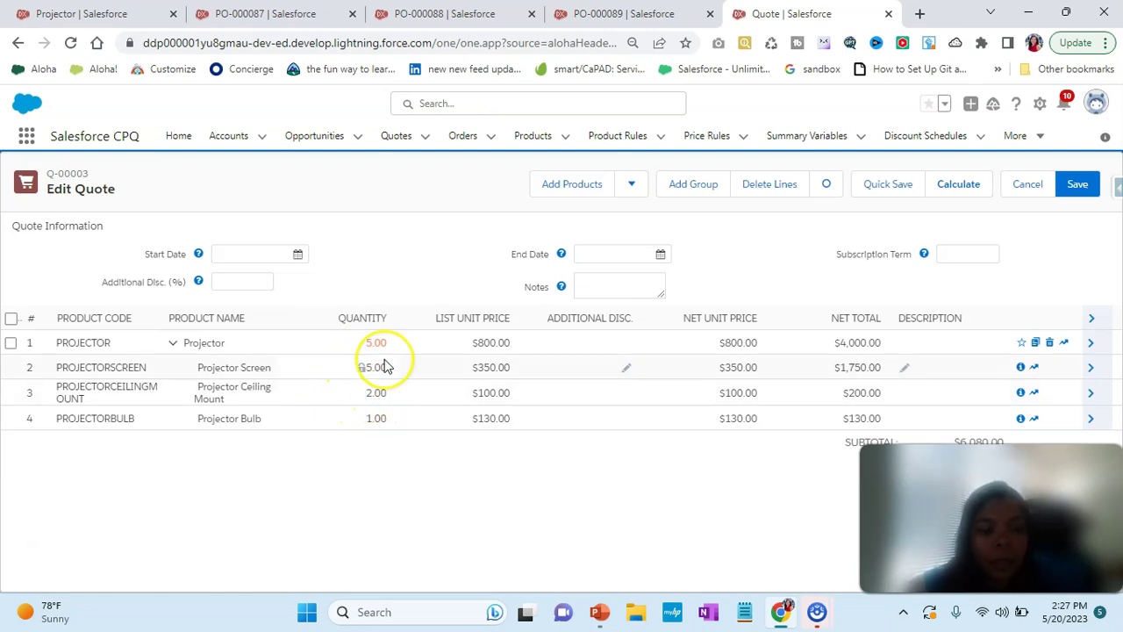
{"action": "key", "text": "alt+Tab"}
{"action": "key", "text": "alt+Tab"}
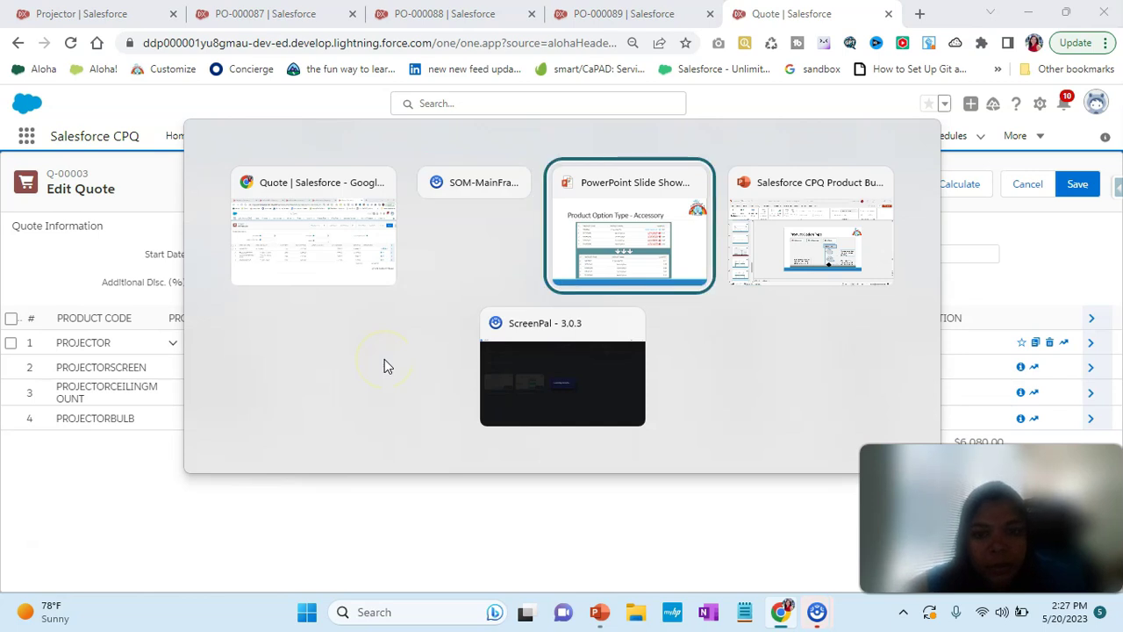
{"action": "key", "text": "Right"}
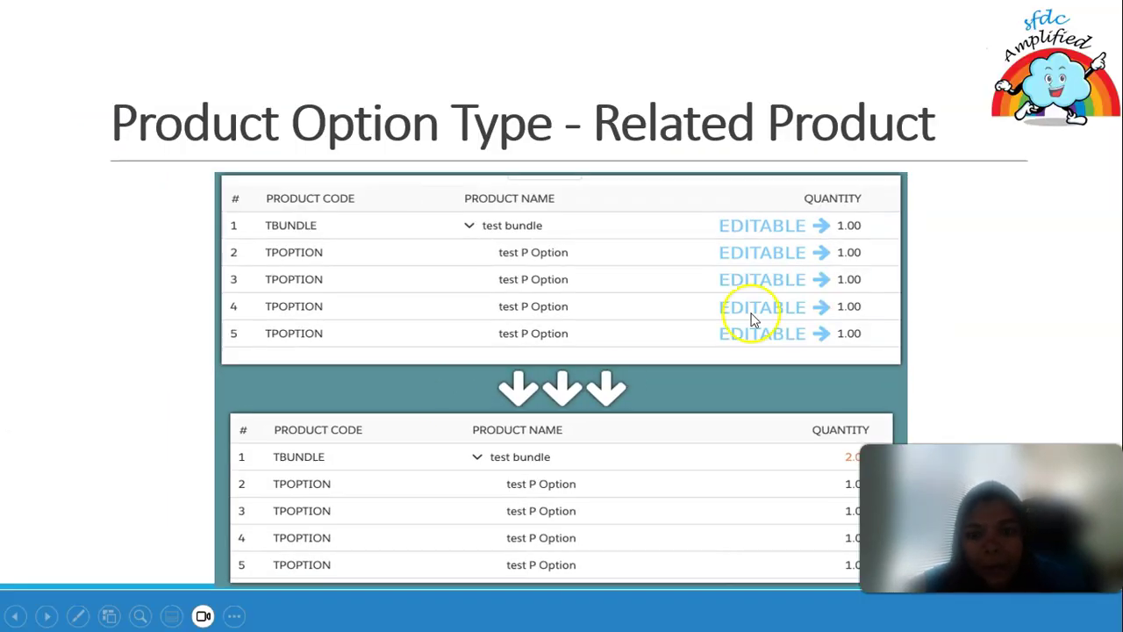
{"action": "key", "text": "Left"}
{"action": "key", "text": "Left"}
{"action": "key", "text": "Left"}
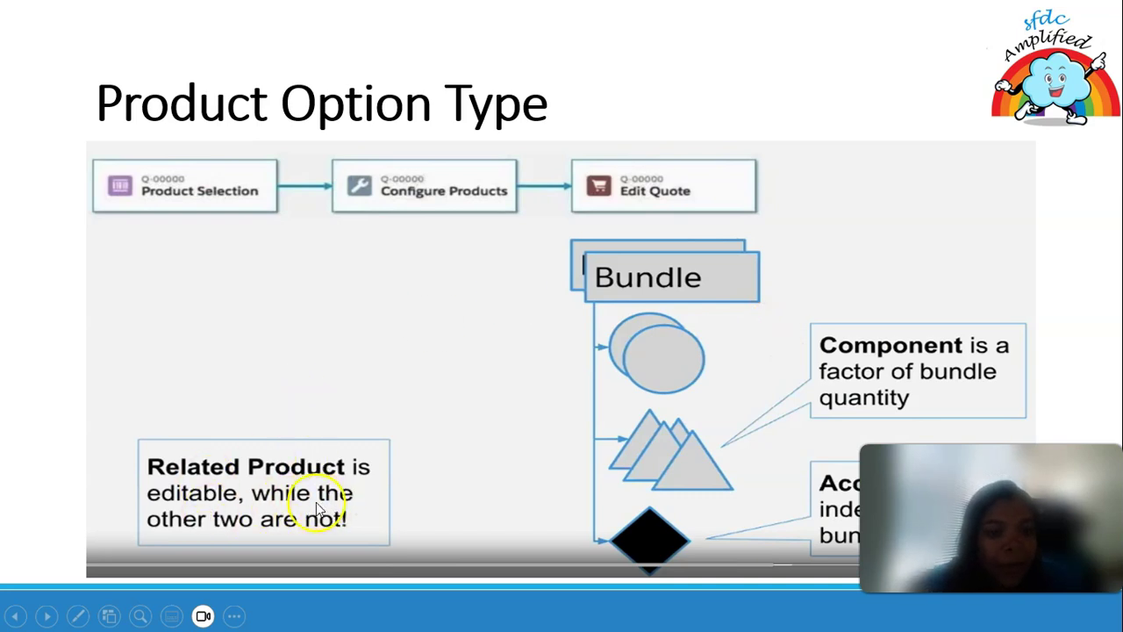
{"action": "key", "text": "Right"}
{"action": "key", "text": "Right"}
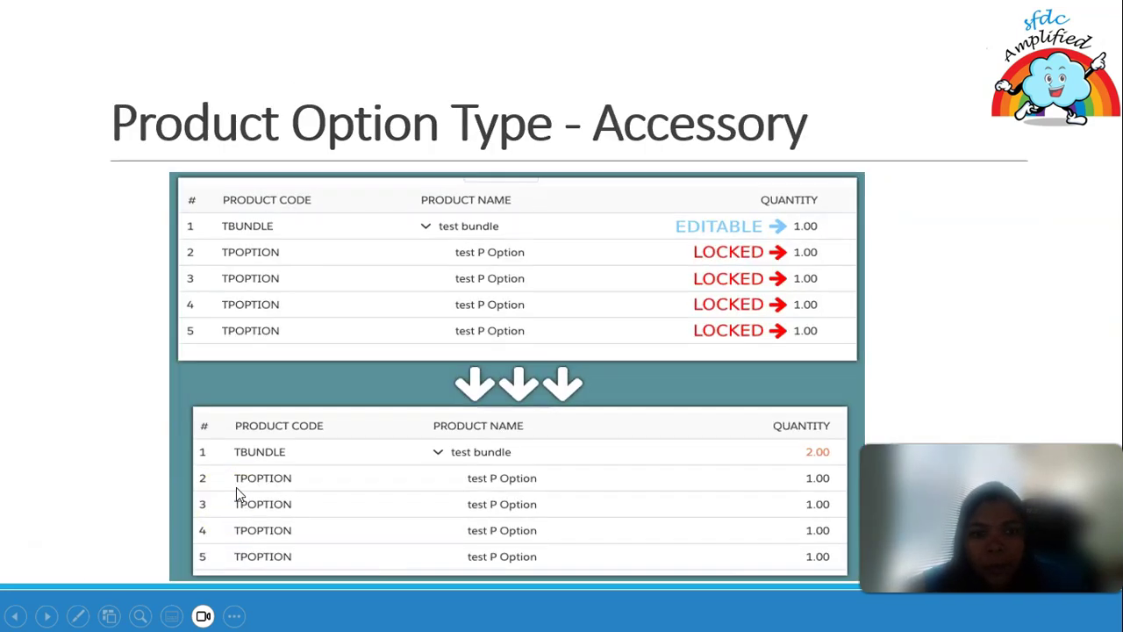
{"action": "key", "text": "Right"}
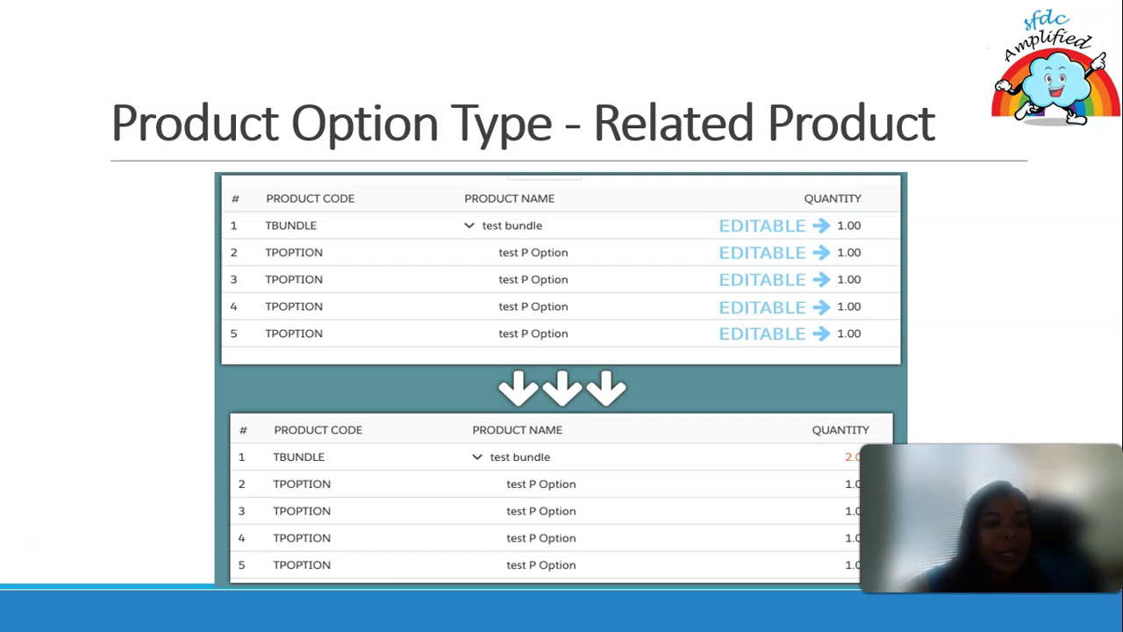
{"action": "key", "text": "alt+Tab"}
{"action": "key", "text": "alt+Tab"}
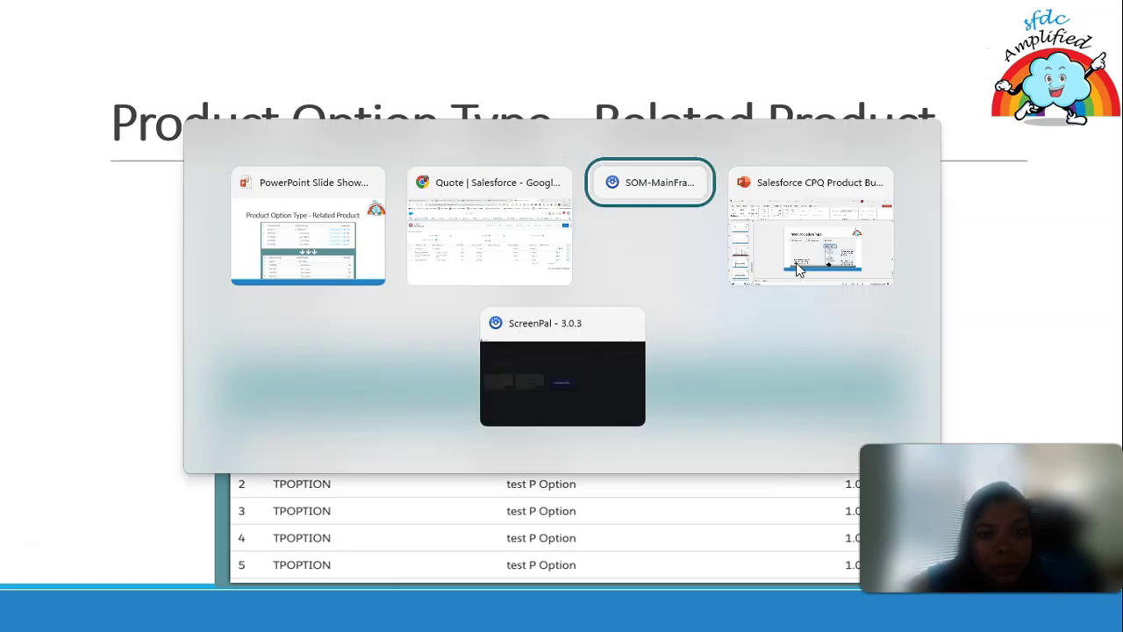
{"action": "key", "text": "alt+shift+Tab"}
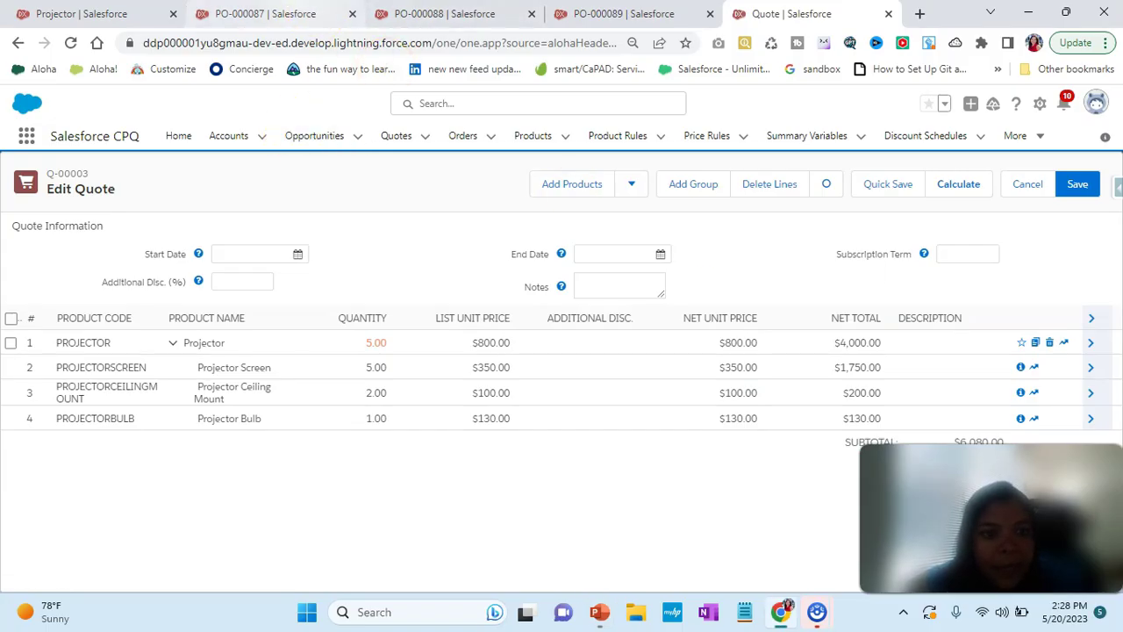
Set the Projector Bulb quantity on Q-00003 to 30, recalculate and quick save.
{"action": "left_click", "coordinate": [634, 14]}
{"action": "scroll", "coordinate": [283, 431], "scroll_direction": "down", "scroll_amount": 1}
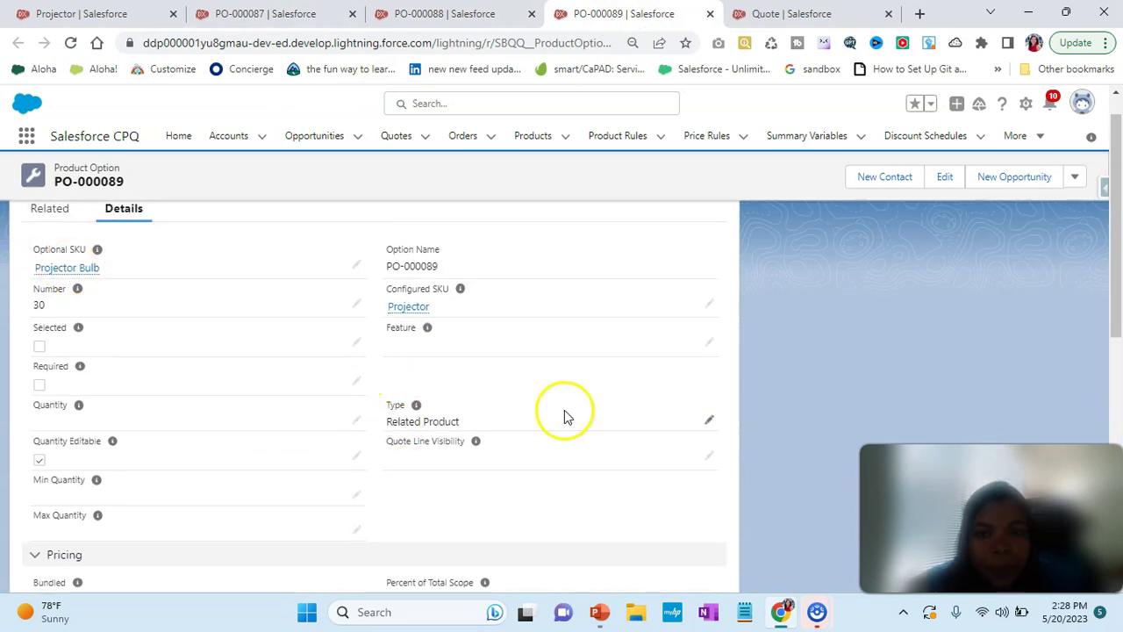
{"action": "left_click", "coordinate": [789, 13]}
{"action": "mouse_move", "coordinate": [369, 419]}
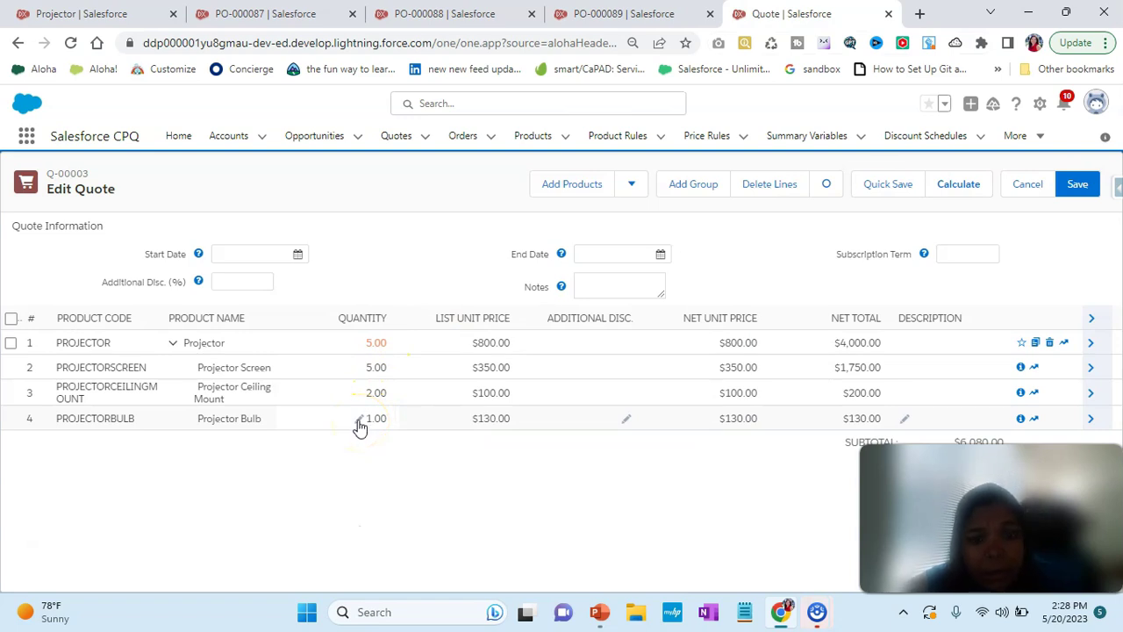
{"action": "left_click", "coordinate": [358, 423]}
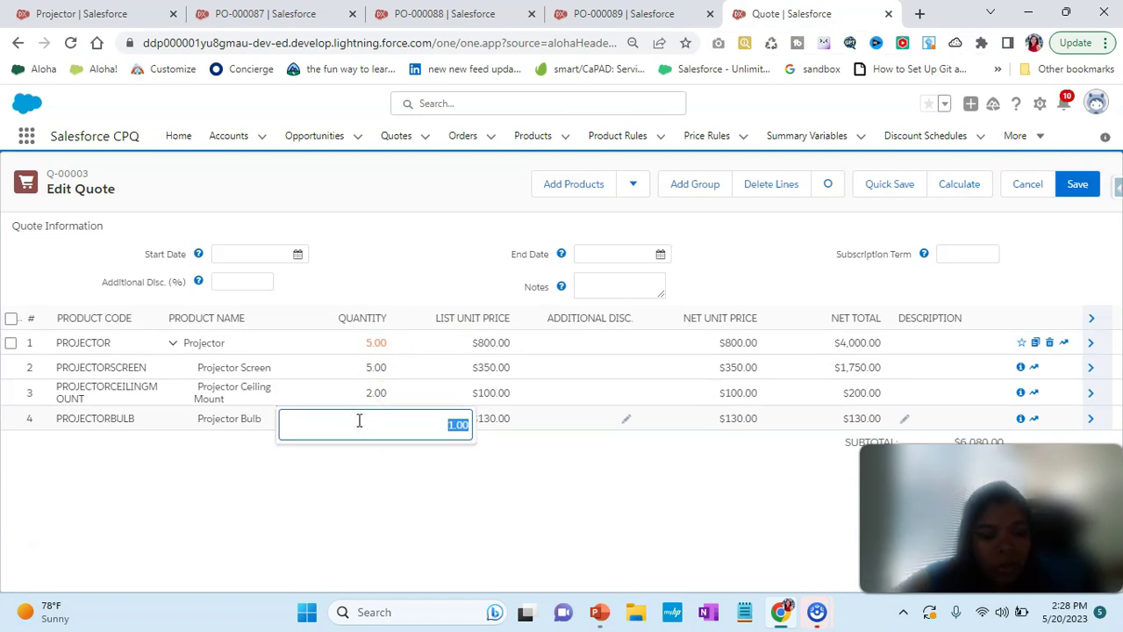
{"action": "type", "text": "30"}
{"action": "left_click", "coordinate": [358, 460]}
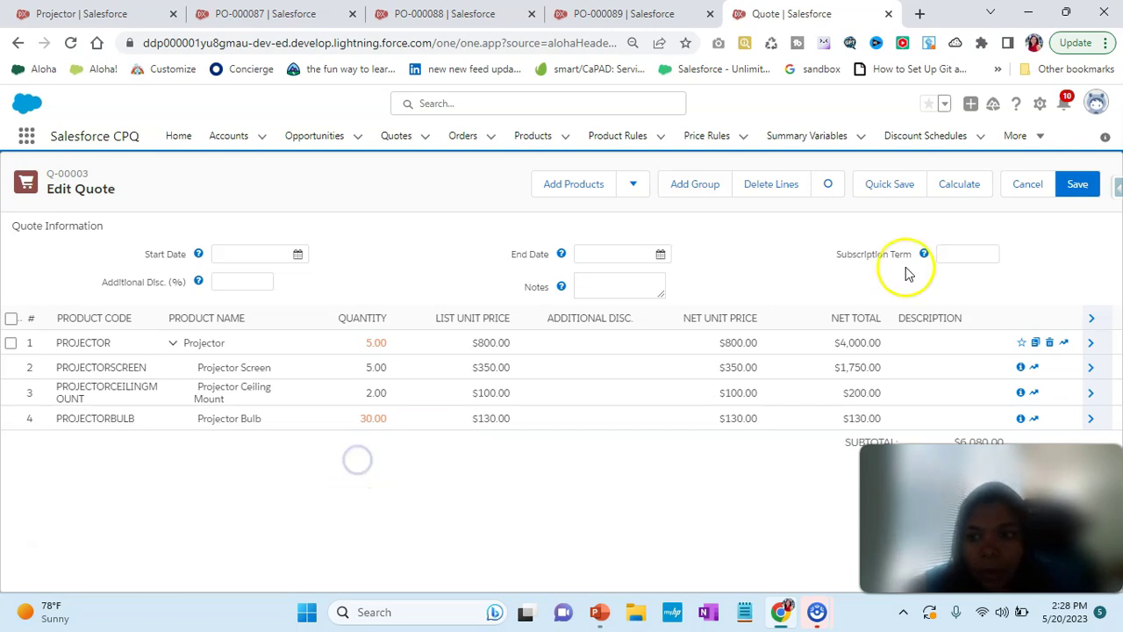
{"action": "left_click", "coordinate": [959, 186]}
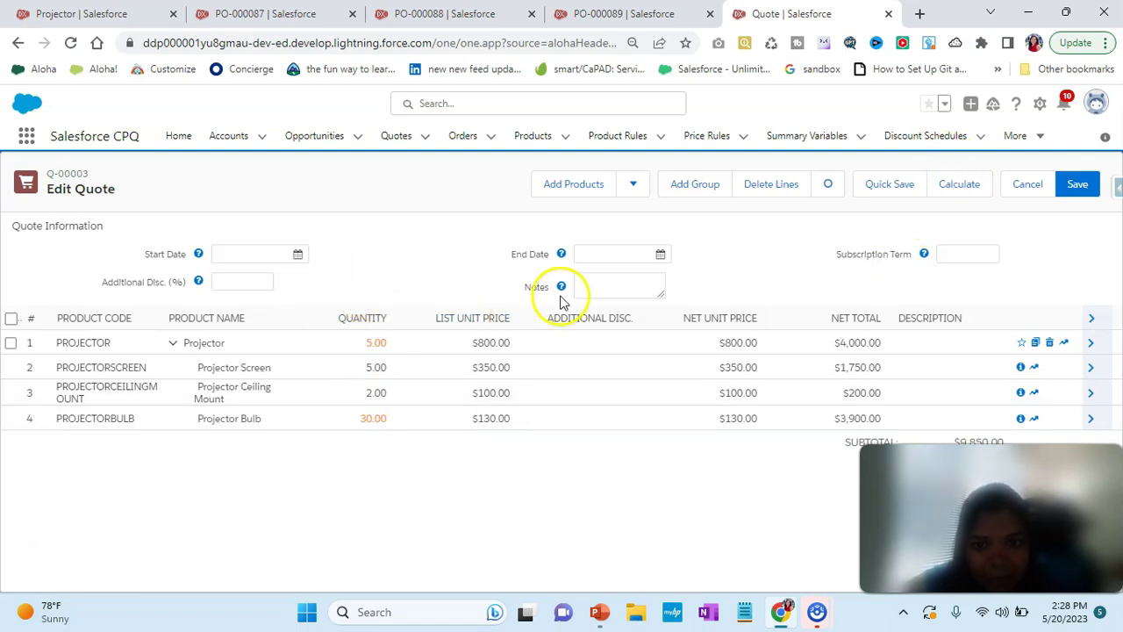
{"action": "left_click", "coordinate": [878, 186]}
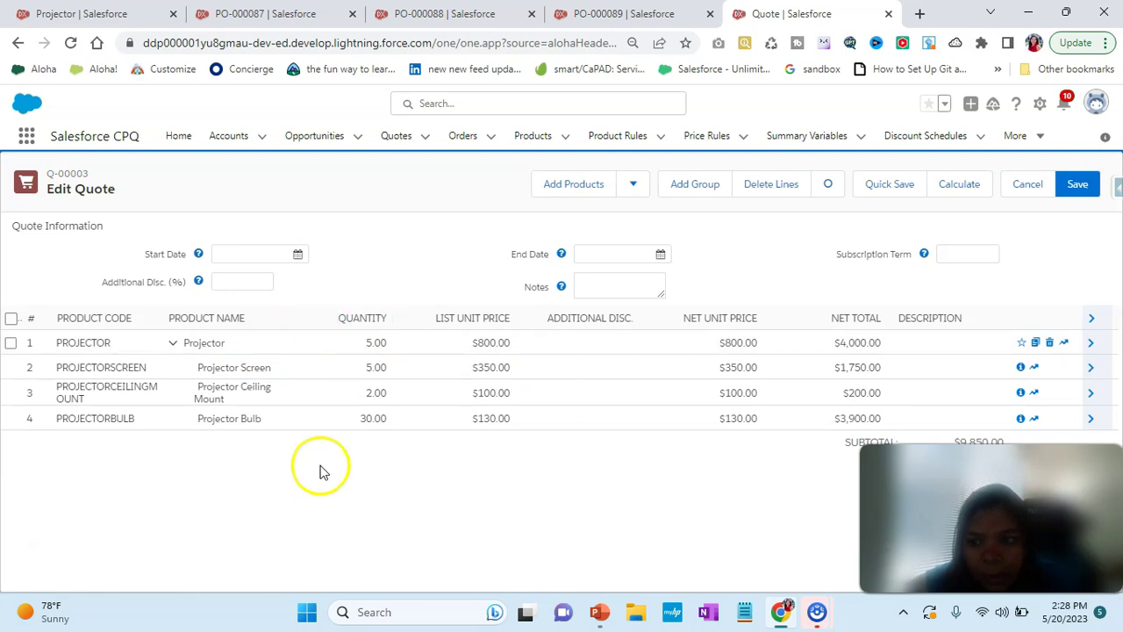
{"action": "mouse_move", "coordinate": [167, 392]}
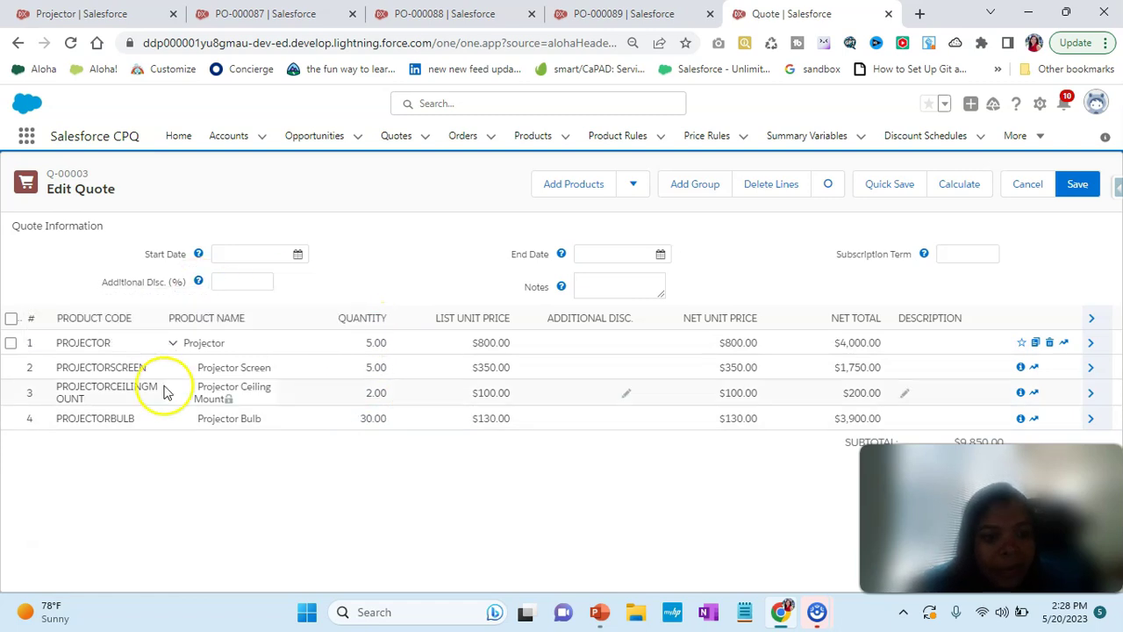
Switch to the slide show and settle on the Product Option Type overview slide.
{"action": "key", "text": "alt+Tab"}
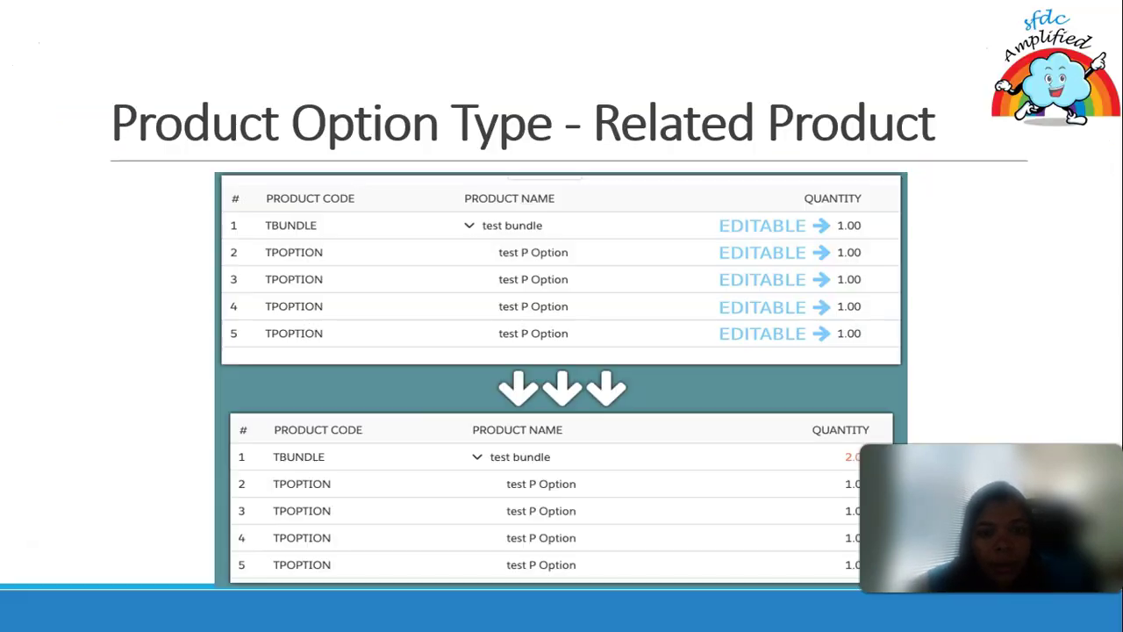
{"action": "key", "text": "Right"}
{"action": "key", "text": "Right"}
{"action": "key", "text": "Left"}
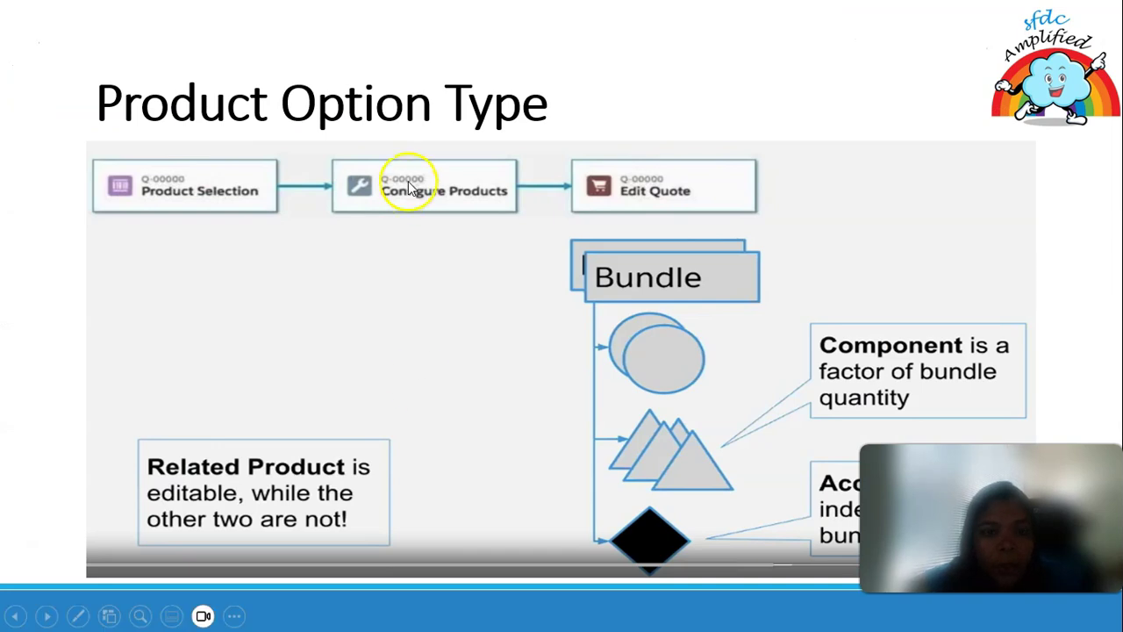